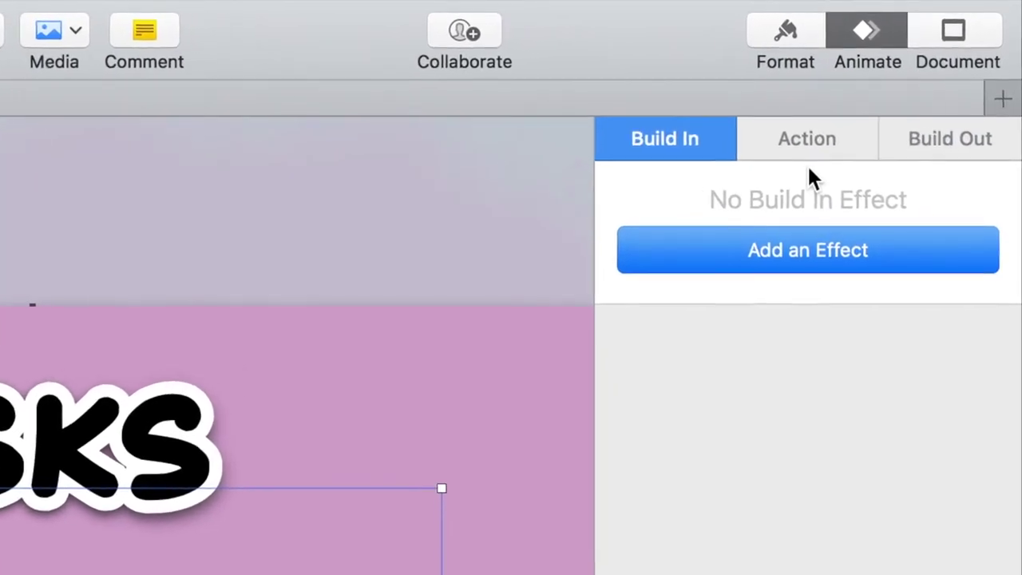
Add a Blink action effect with a 2.50 s duration to the peacock image and play the slide
{"action": "left_click", "coordinate": [784, 153]}
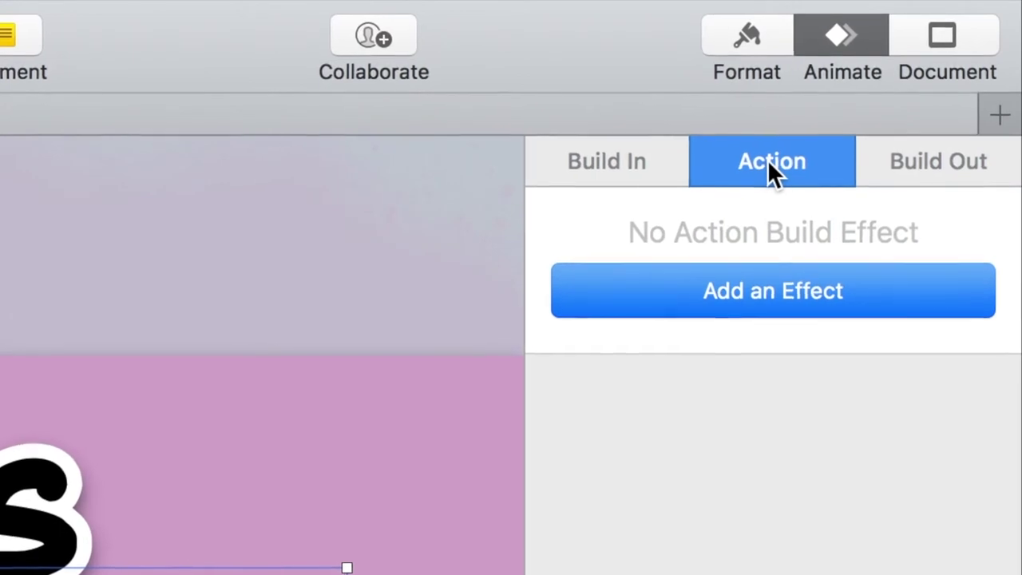
{"action": "left_click", "coordinate": [730, 294]}
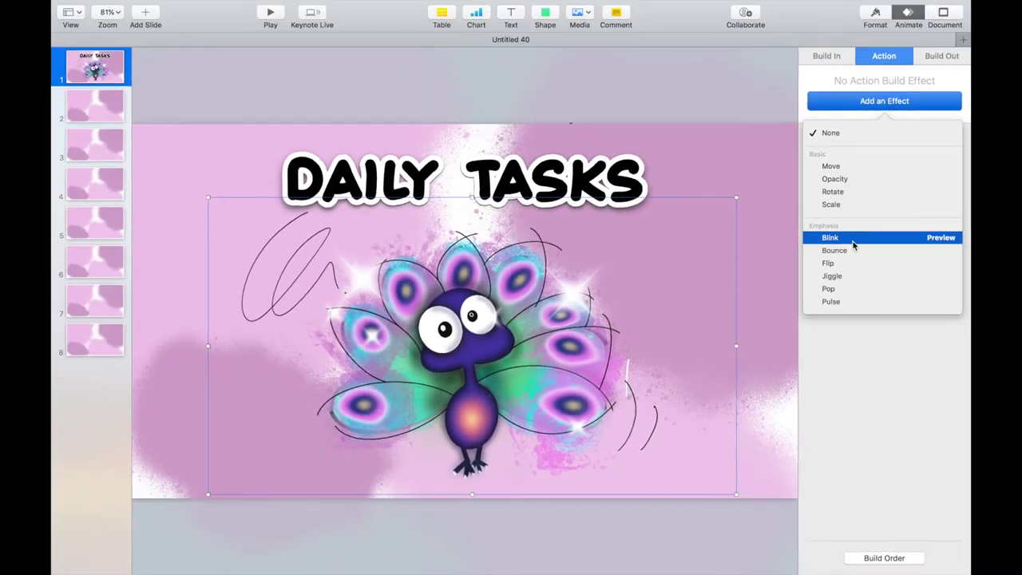
{"action": "left_click", "coordinate": [853, 240]}
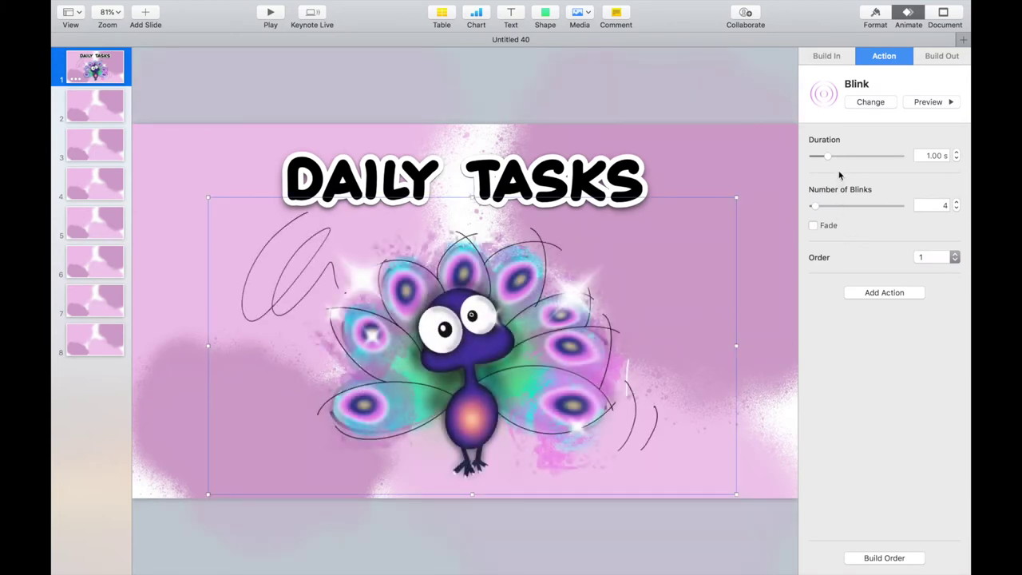
{"action": "left_click_drag", "start_coordinate": [827, 160], "coordinate": [839, 160]}
{"action": "left_click", "coordinate": [272, 13]}
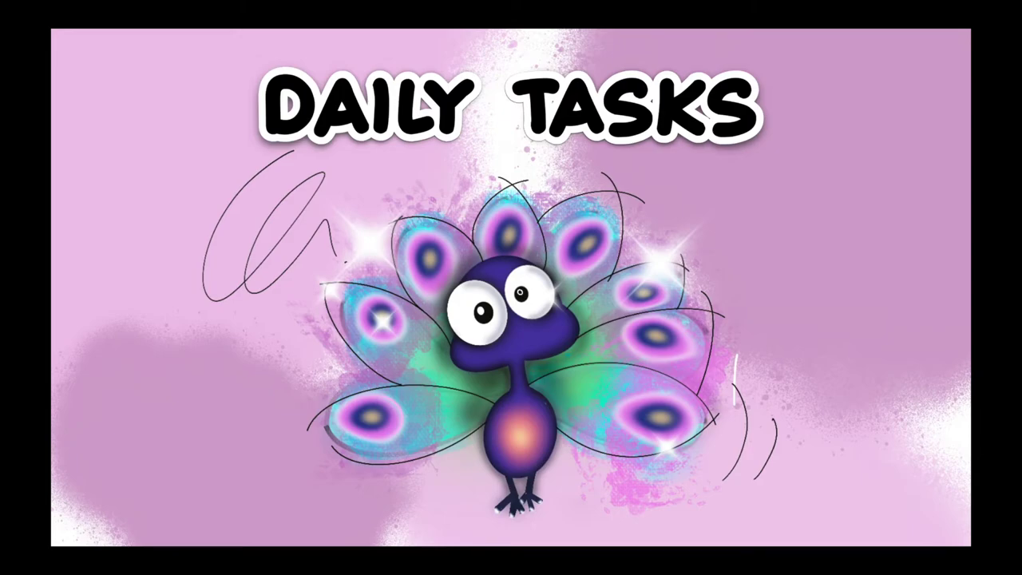
{"action": "key", "text": "Escape"}
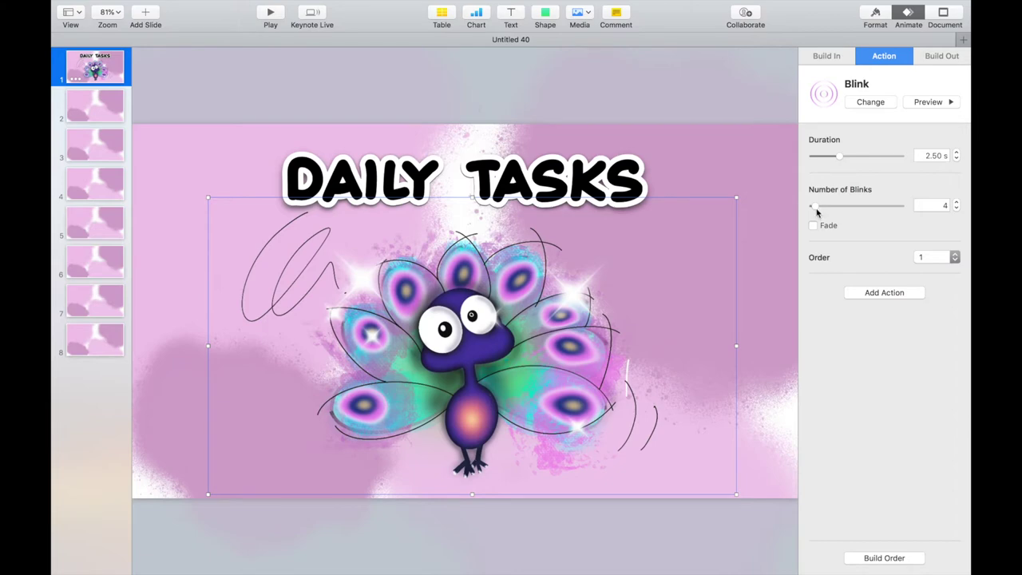
Increase the number of blinks for the peacock image and preview the effect
{"action": "left_click_drag", "start_coordinate": [815, 207], "coordinate": [835, 209]}
{"action": "left_click", "coordinate": [935, 104]}
{"action": "left_click", "coordinate": [682, 103]}
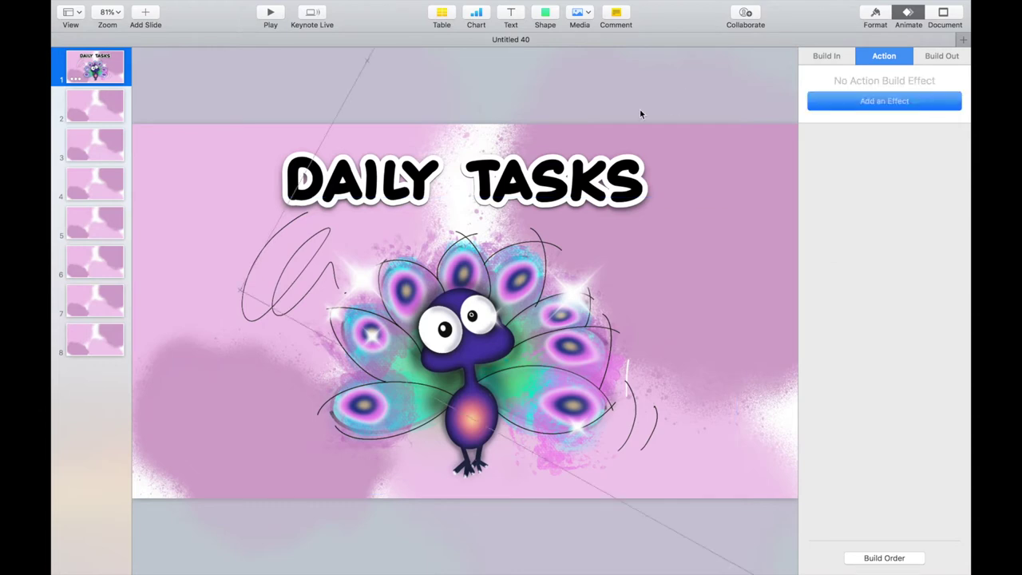
{"action": "left_click", "coordinate": [343, 412]}
Insert IMG_4052.PNG on slide 2, shrink the bee image and centre it on the slide
{"action": "left_click", "coordinate": [81, 104]}
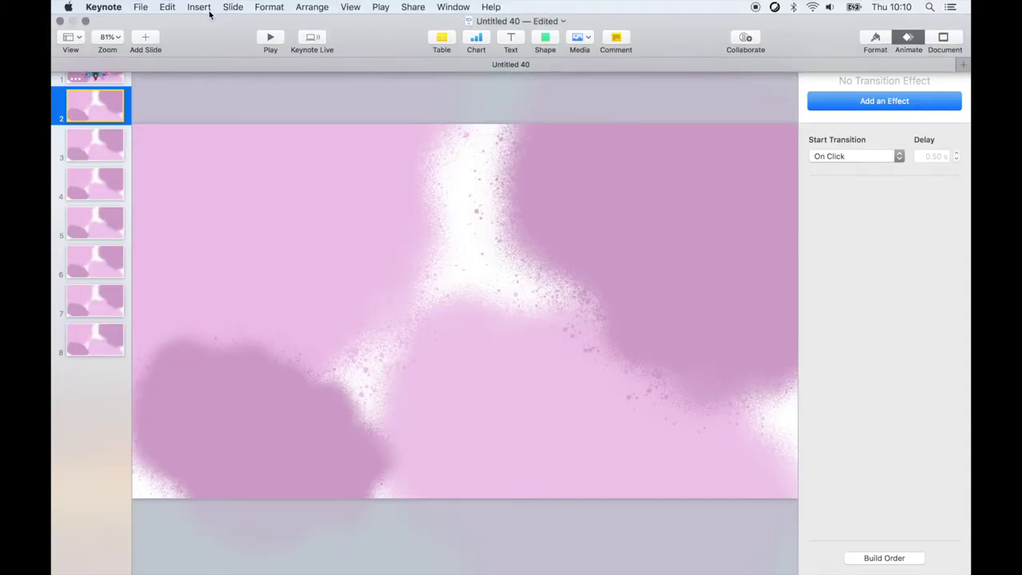
{"action": "left_click", "coordinate": [209, 9]}
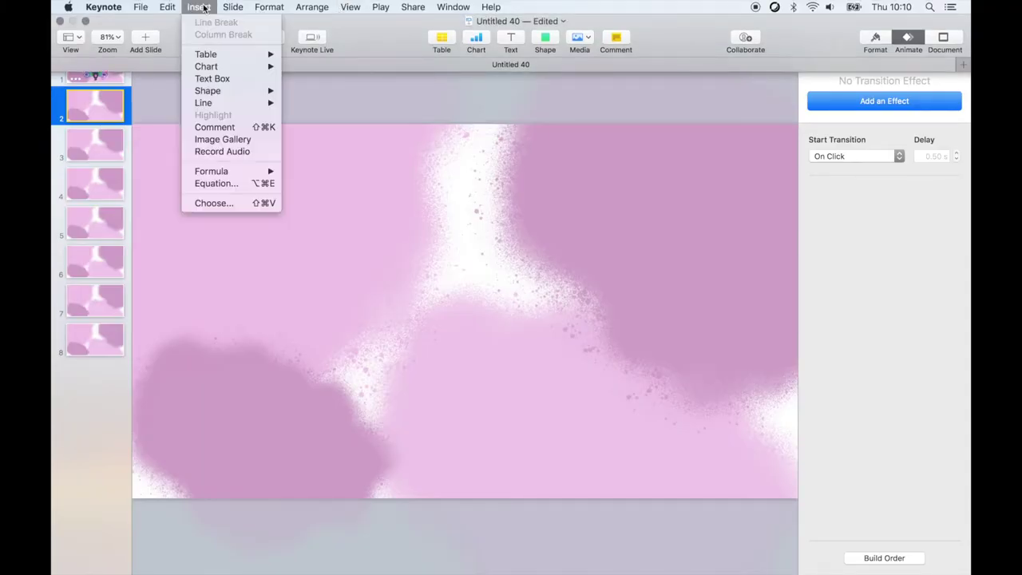
{"action": "left_click", "coordinate": [238, 205]}
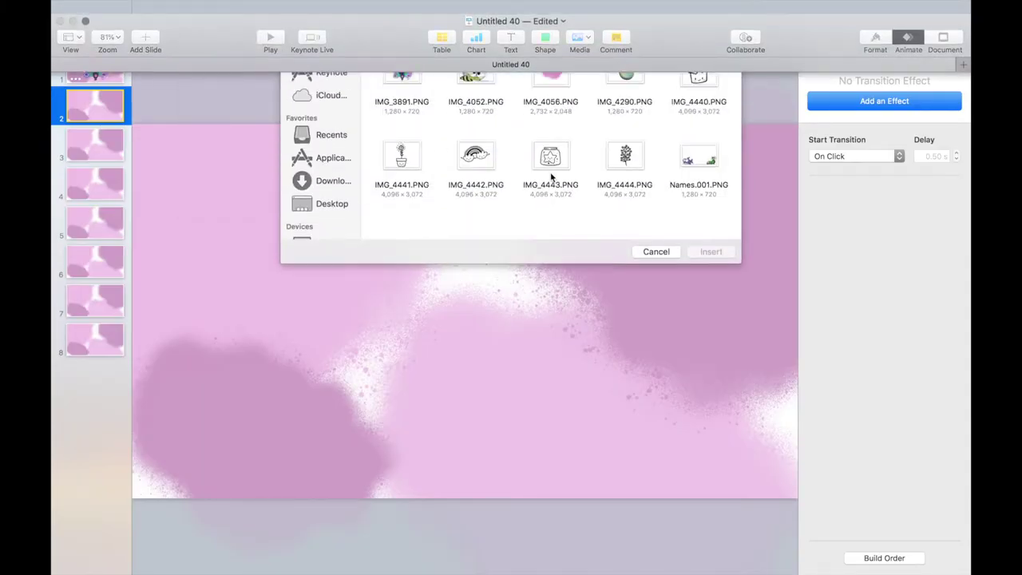
{"action": "double_click", "coordinate": [475, 107]}
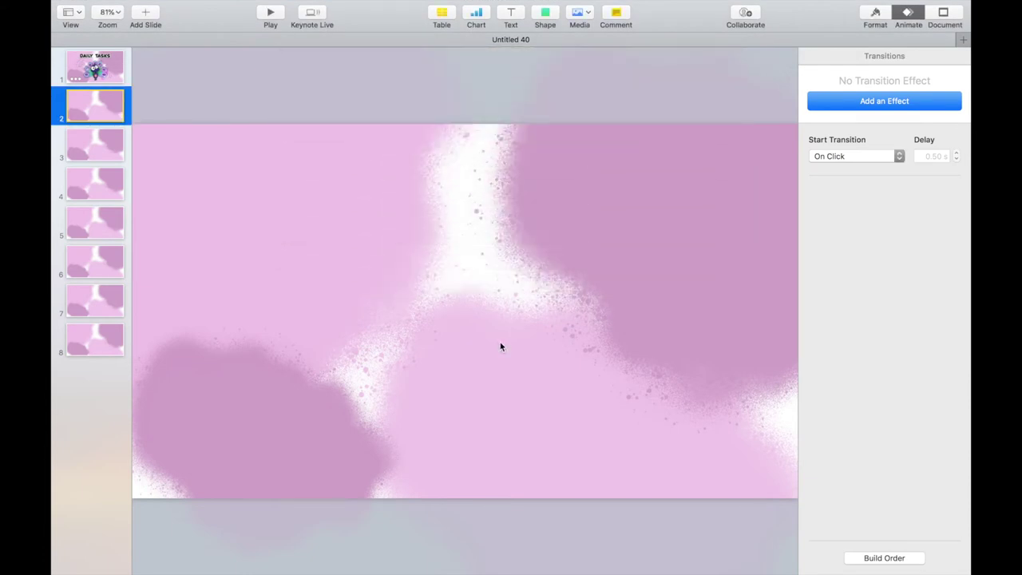
{"action": "left_click_drag", "start_coordinate": [797, 125], "coordinate": [454, 262]}
{"action": "left_click_drag", "start_coordinate": [343, 351], "coordinate": [517, 317]}
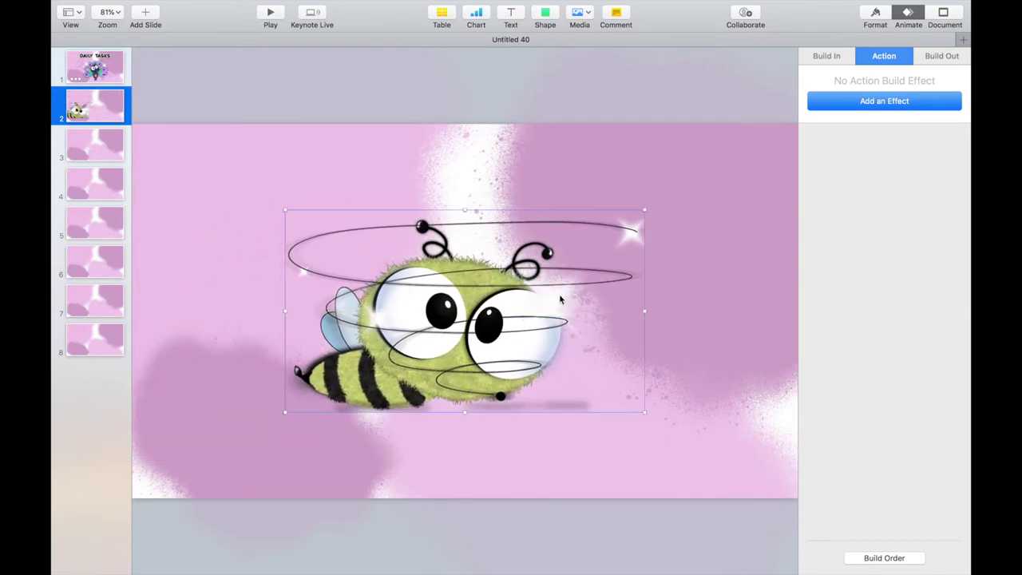
Add a Bounce action effect to the bee image
{"action": "left_click", "coordinate": [828, 57]}
{"action": "left_click", "coordinate": [870, 14]}
{"action": "left_click", "coordinate": [908, 14]}
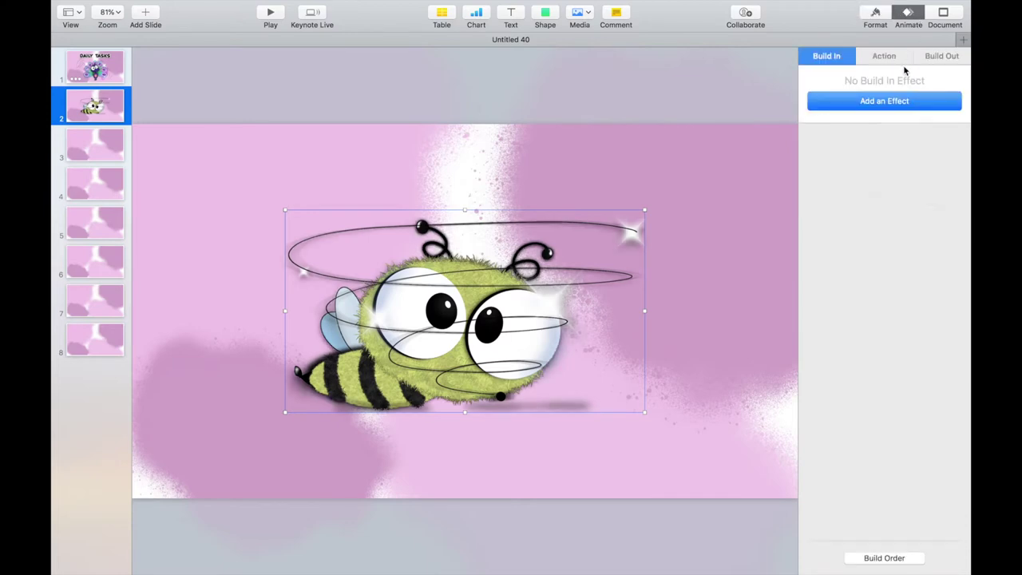
{"action": "left_click", "coordinate": [886, 56]}
{"action": "left_click", "coordinate": [884, 106]}
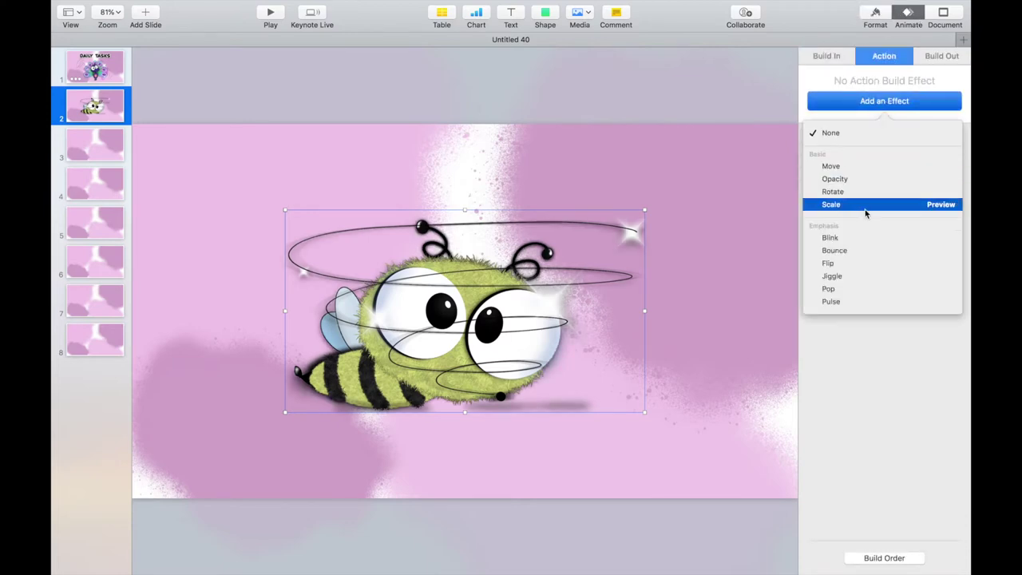
{"action": "left_click", "coordinate": [861, 252]}
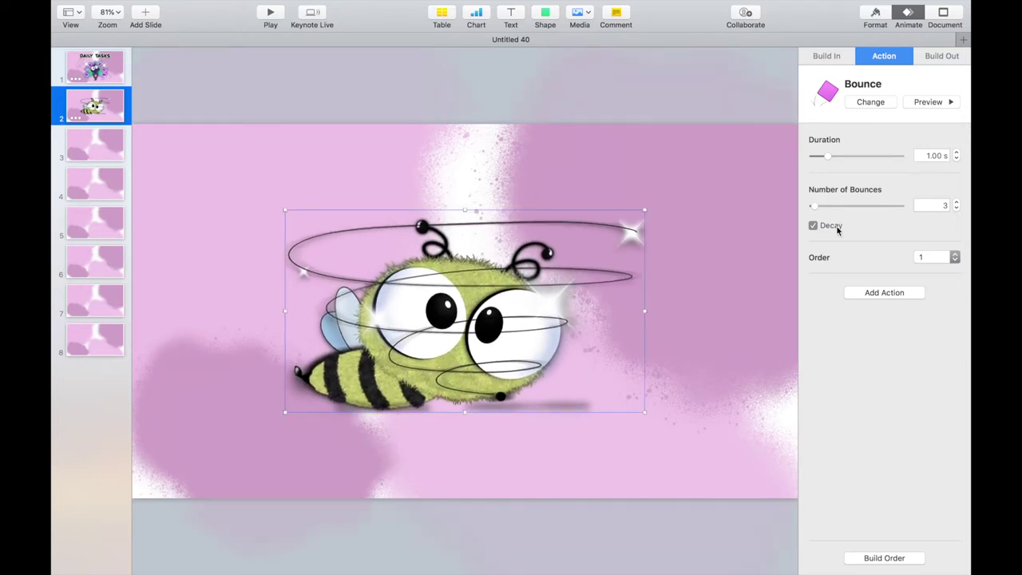
Increase the duration and number of bounces of the bee's effect, and play the slide to check it
{"action": "left_click_drag", "start_coordinate": [827, 160], "coordinate": [832, 168]}
{"action": "left_click", "coordinate": [956, 204]}
{"action": "left_click", "coordinate": [934, 103]}
{"action": "left_click_drag", "start_coordinate": [831, 157], "coordinate": [861, 157]}
{"action": "left_click", "coordinate": [276, 14]}
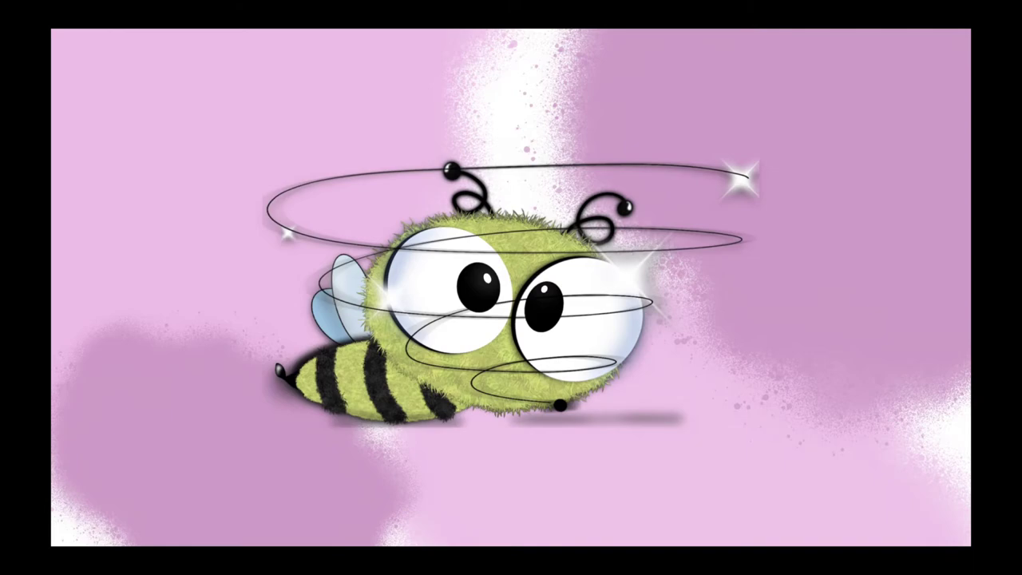
{"action": "key", "text": "Escape"}
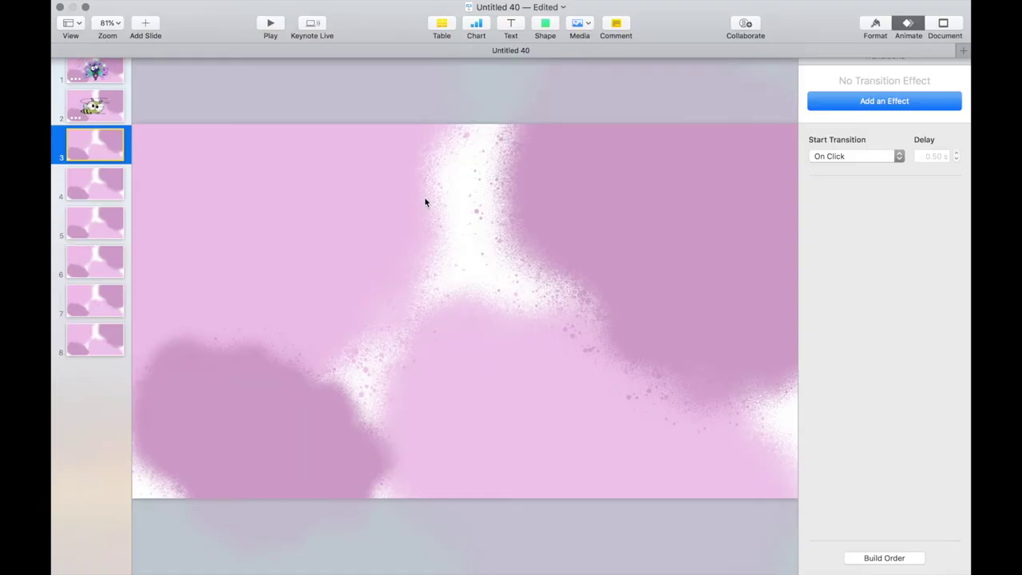
Insert IMG_4440.PNG on slide 3, shrink the crown to about half size and place it in the slide's left half
{"action": "key", "text": "super+shift+v"}
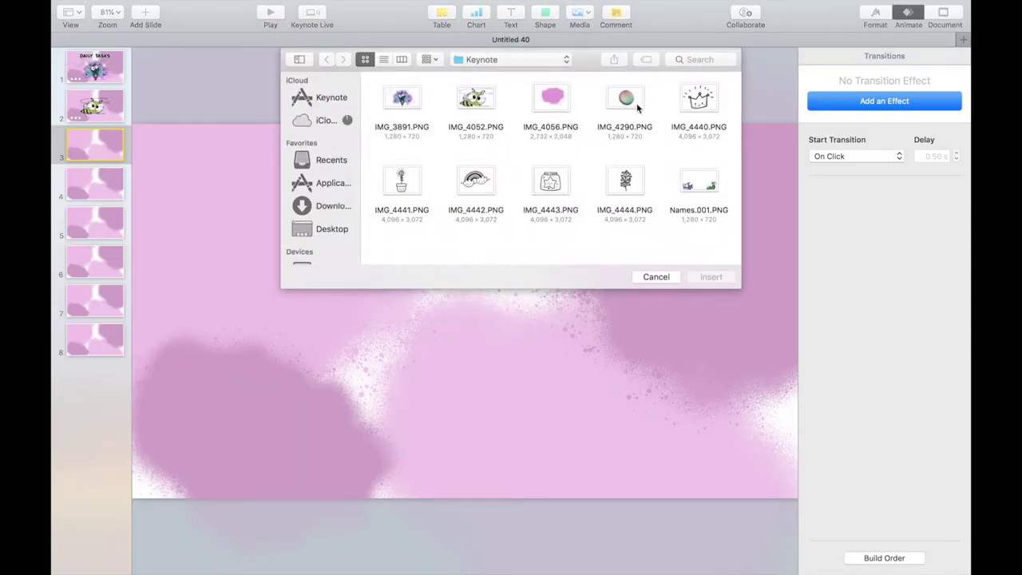
{"action": "left_click", "coordinate": [700, 104]}
{"action": "double_click", "coordinate": [700, 104]}
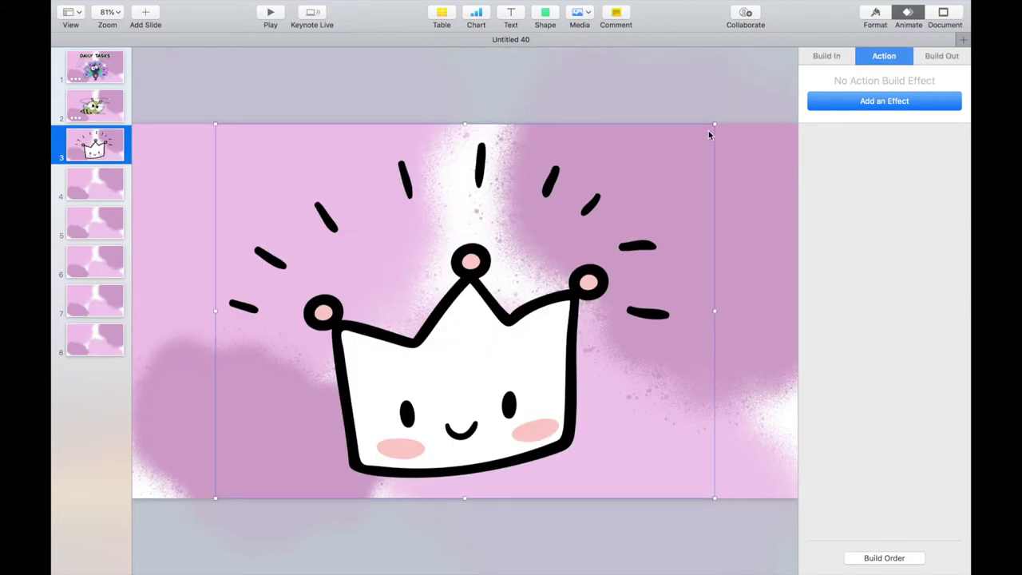
{"action": "left_click_drag", "start_coordinate": [714, 126], "coordinate": [582, 224]}
{"action": "left_click_drag", "start_coordinate": [428, 421], "coordinate": [395, 359]}
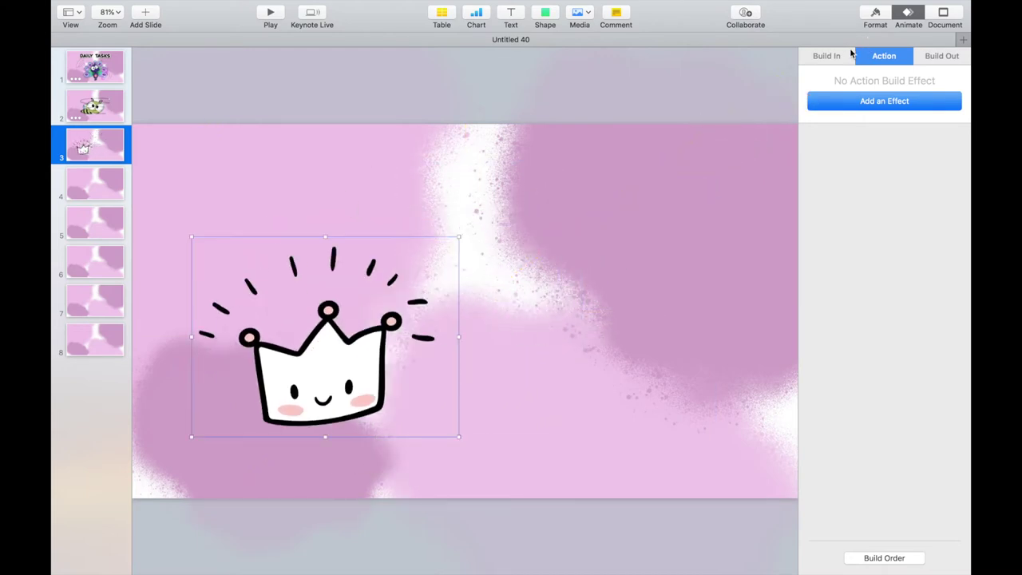
Give the crown a shadow and a left-to-right Flip action, placing it in the slide's lower-left corner
{"action": "left_click", "coordinate": [872, 18]}
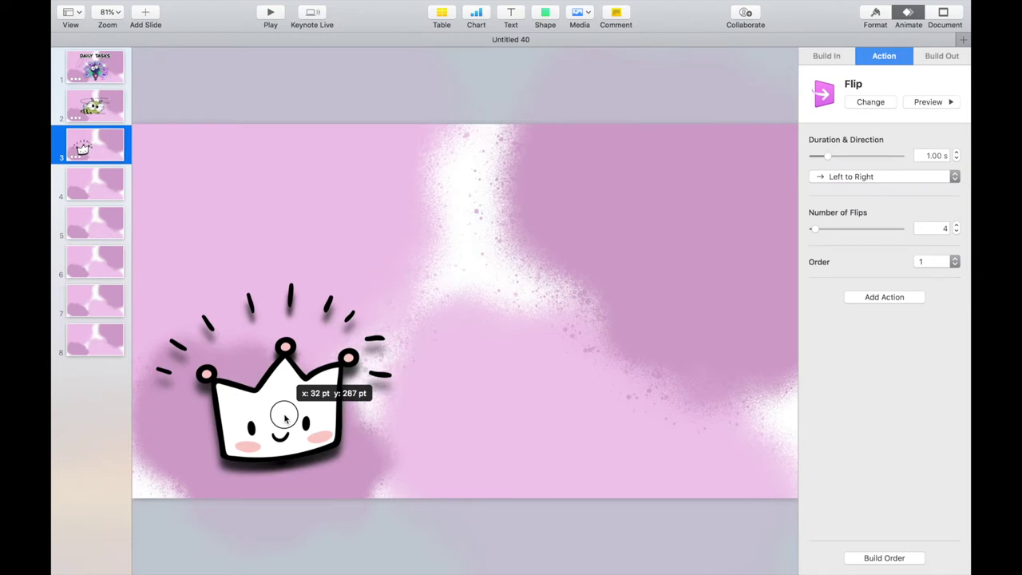
{"action": "left_click_drag", "start_coordinate": [275, 403], "coordinate": [283, 423]}
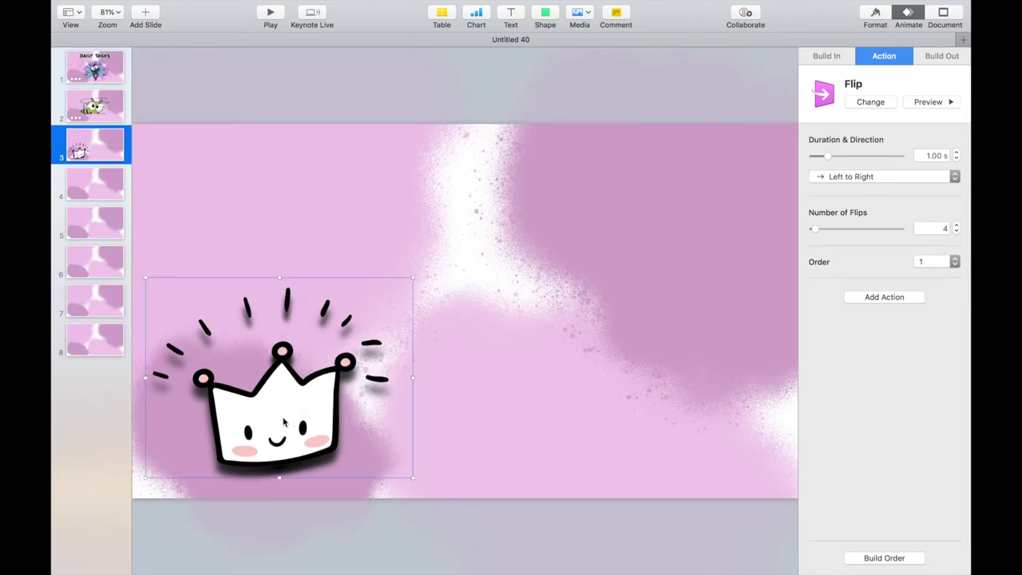
Duplicate the crown to the slide's upper centre and rotate the copy to 354°
{"action": "left_click_drag", "start_coordinate": [253, 453], "coordinate": [446, 318]}
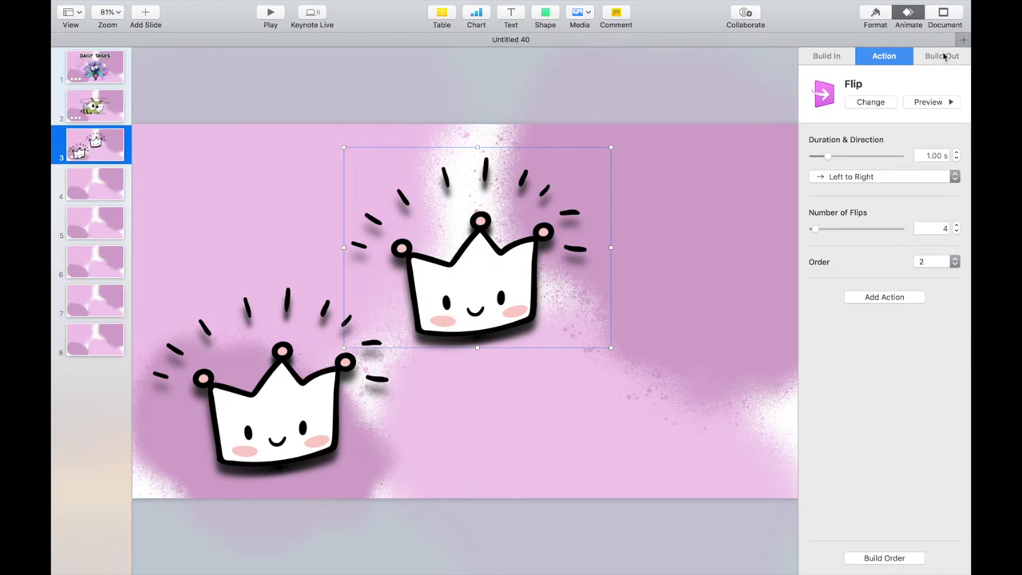
{"action": "left_click", "coordinate": [875, 15]}
{"action": "left_click", "coordinate": [940, 56]}
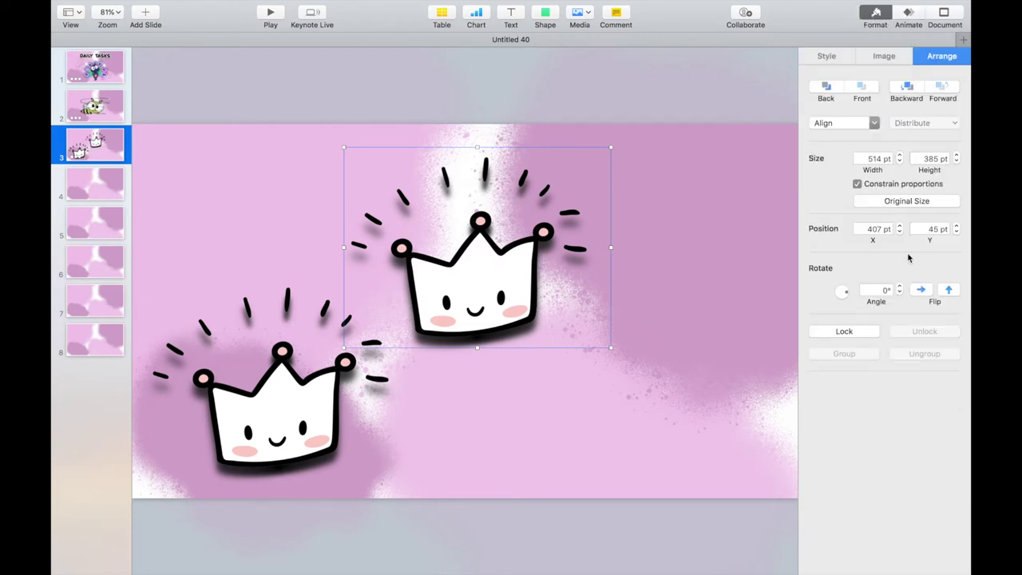
{"action": "left_click", "coordinate": [900, 294]}
{"action": "key", "text": "super+l"}
Duplicate the upper crown to the slide's lower right, rotate the copy to 7° and shrink it to about 473 pt wide
{"action": "left_click", "coordinate": [487, 272]}
{"action": "left_click_drag", "start_coordinate": [487, 271], "coordinate": [691, 431]}
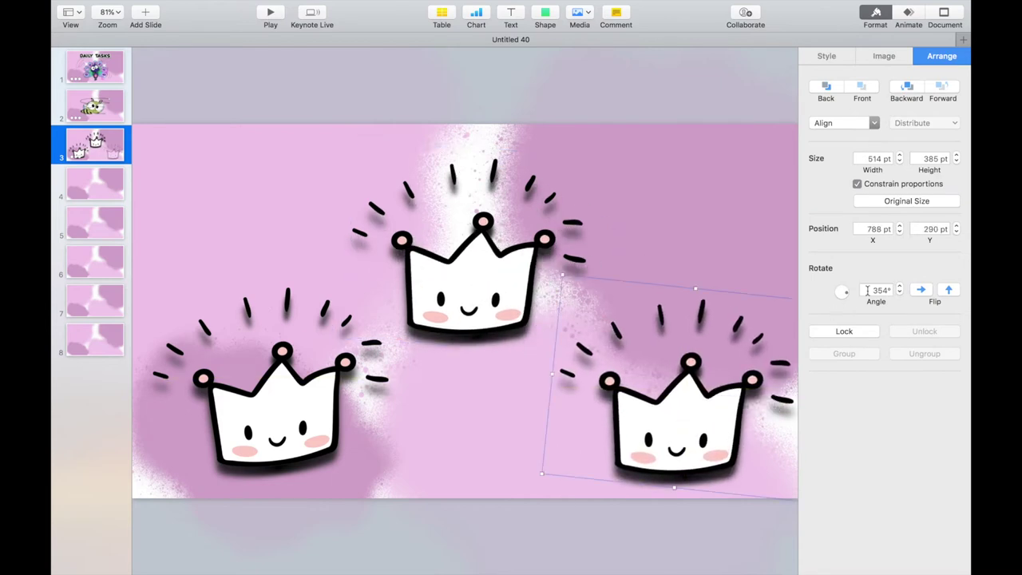
{"action": "left_click", "coordinate": [899, 286]}
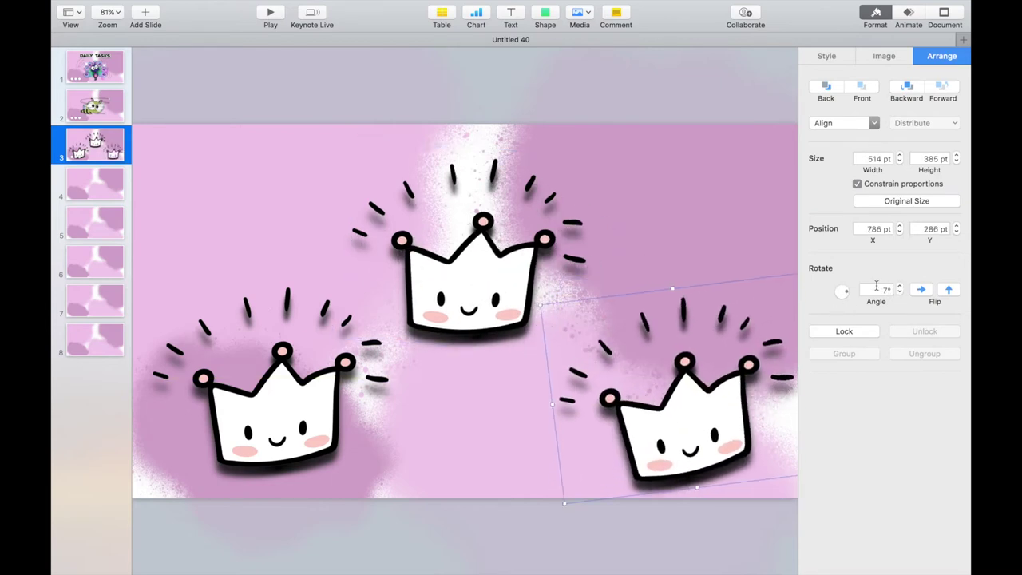
{"action": "left_click_drag", "start_coordinate": [543, 306], "coordinate": [566, 319]}
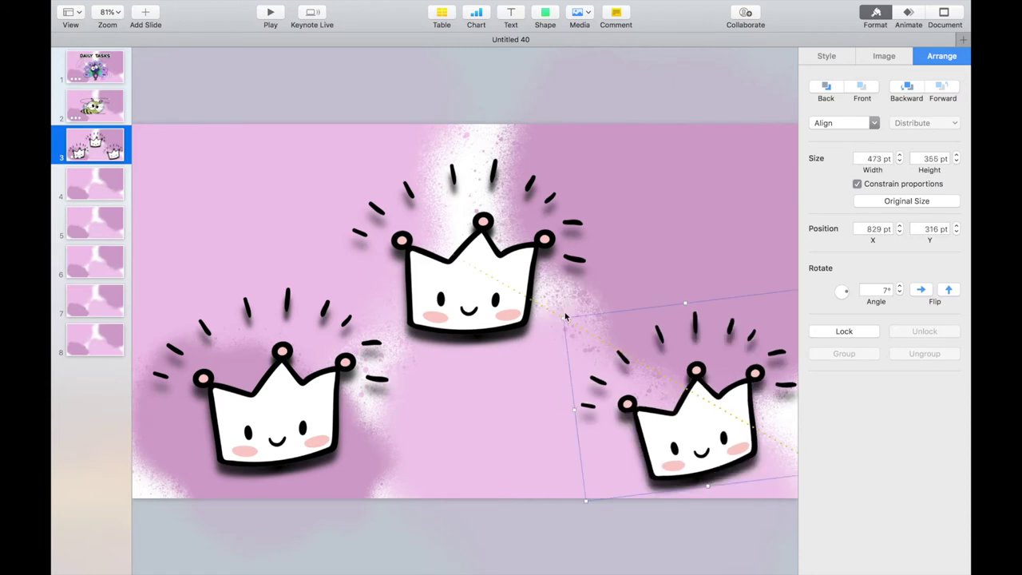
Set the Flip action of all three crowns to 3.50 s and 19 flips, and play the slide
{"action": "left_click", "coordinate": [646, 388], "text": "shift"}
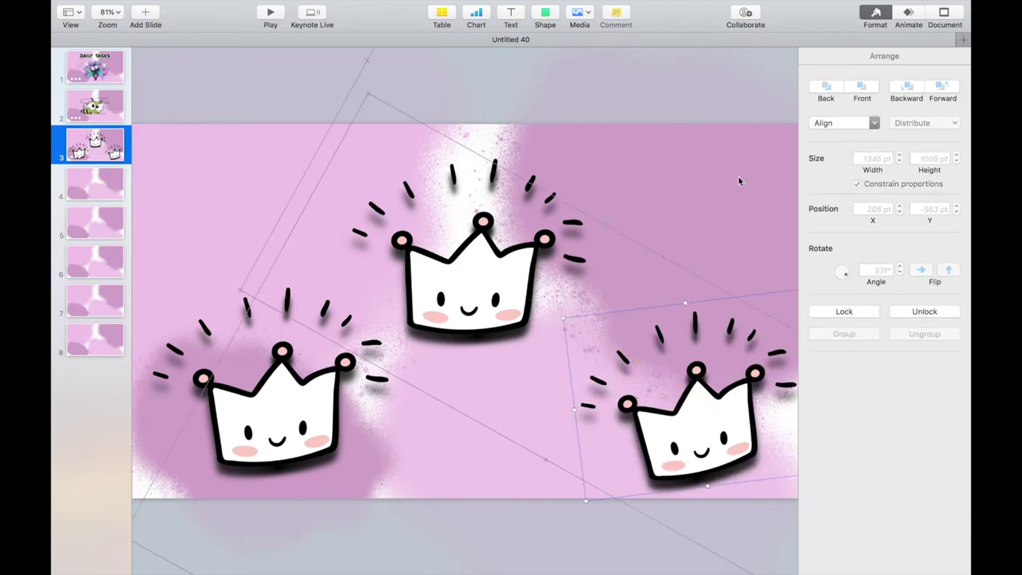
{"action": "left_click", "coordinate": [252, 95]}
{"action": "left_click_drag", "start_coordinate": [684, 452], "coordinate": [671, 449]}
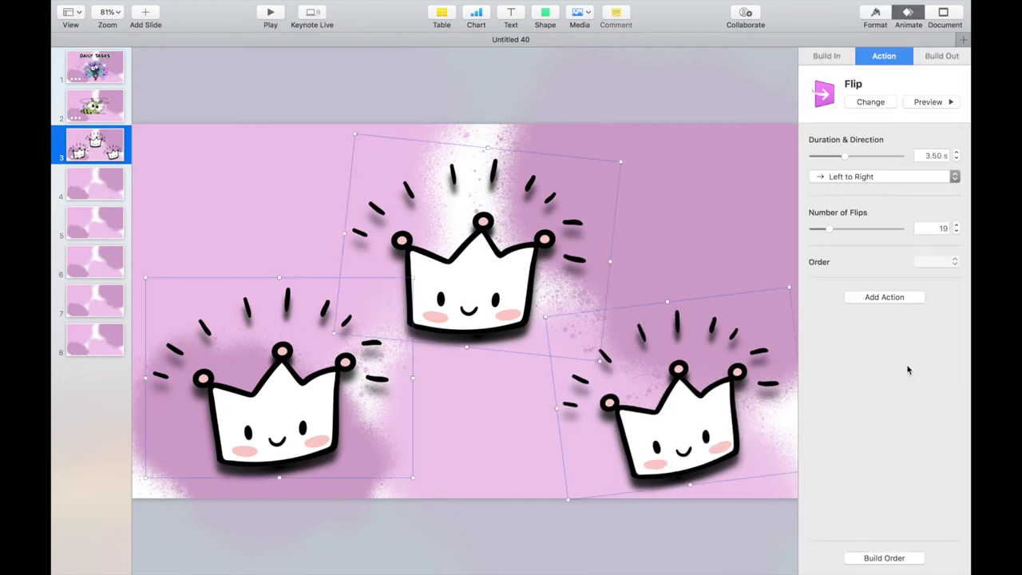
{"action": "left_click", "coordinate": [269, 14]}
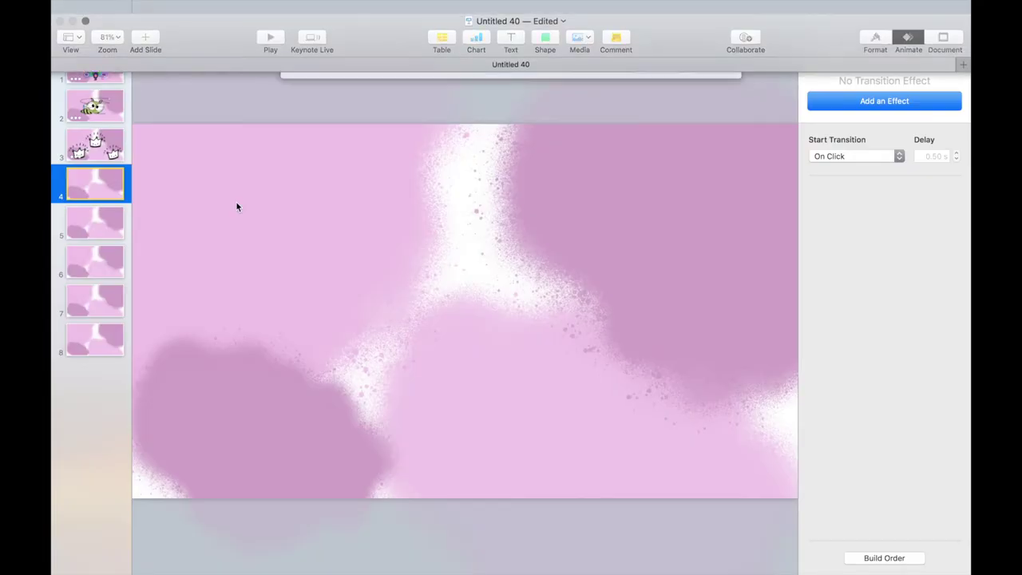
Insert the star jar image IMG_4443.PNG on slide 4, shrink it to about 544 pt wide and place it at the bottom centre
{"action": "key", "text": "super+shift+v"}
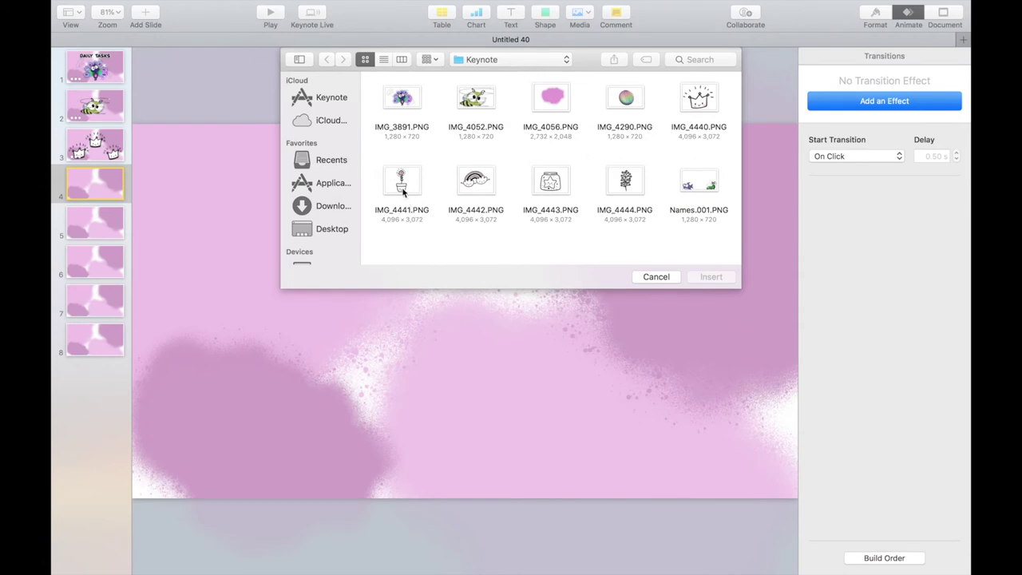
{"action": "key", "text": "Escape"}
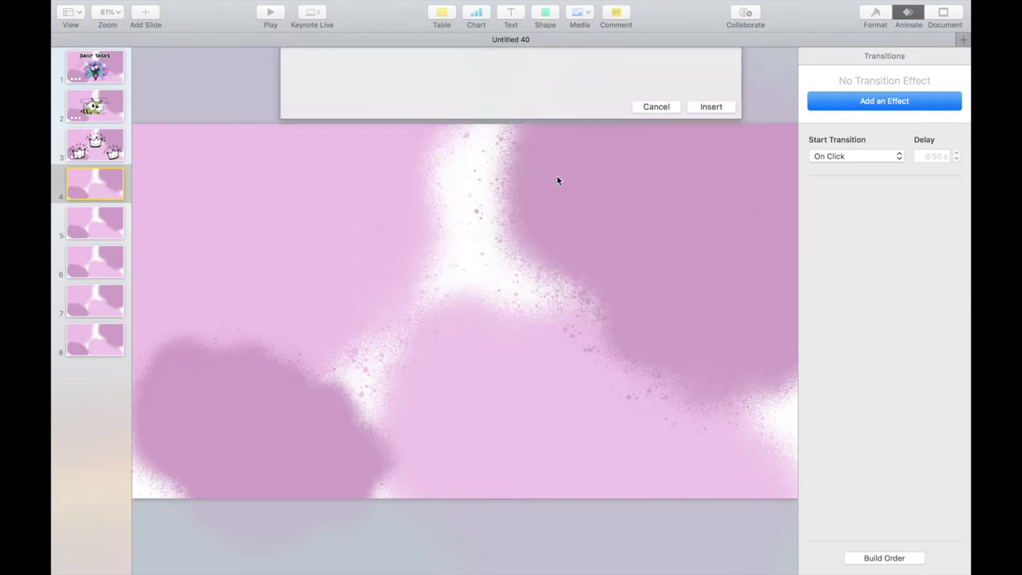
{"action": "key", "text": "super+v"}
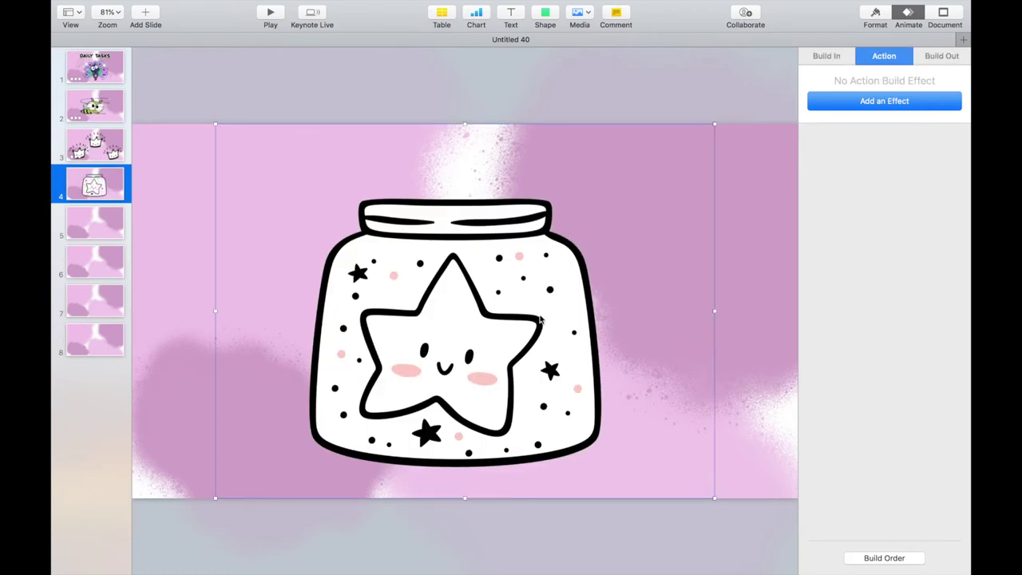
{"action": "left_click_drag", "start_coordinate": [715, 123], "coordinate": [498, 285]}
{"action": "left_click_drag", "start_coordinate": [380, 358], "coordinate": [508, 358]}
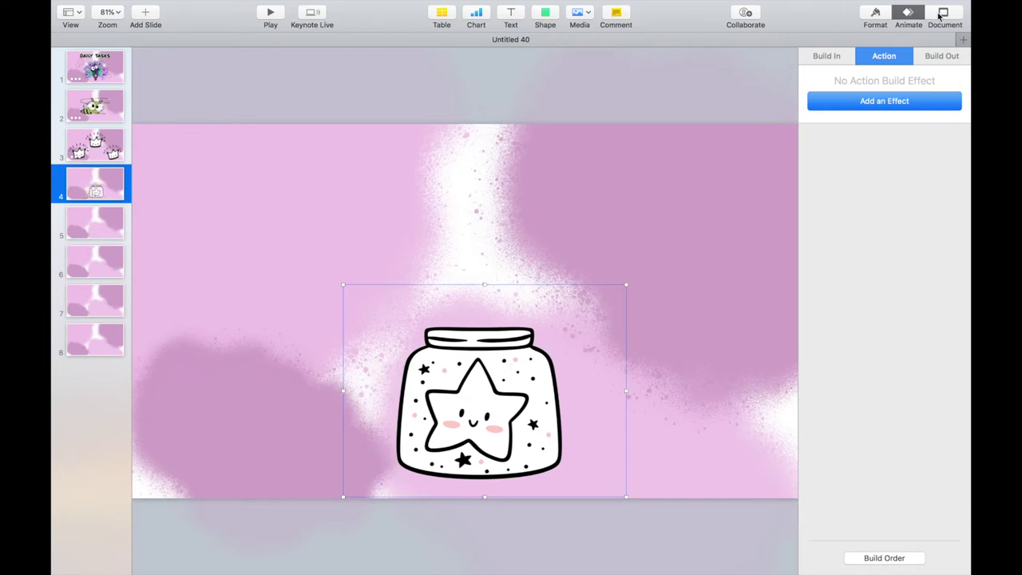
Give the star jar image on slide 4 a Curved Shadow
{"action": "left_click", "coordinate": [874, 14]}
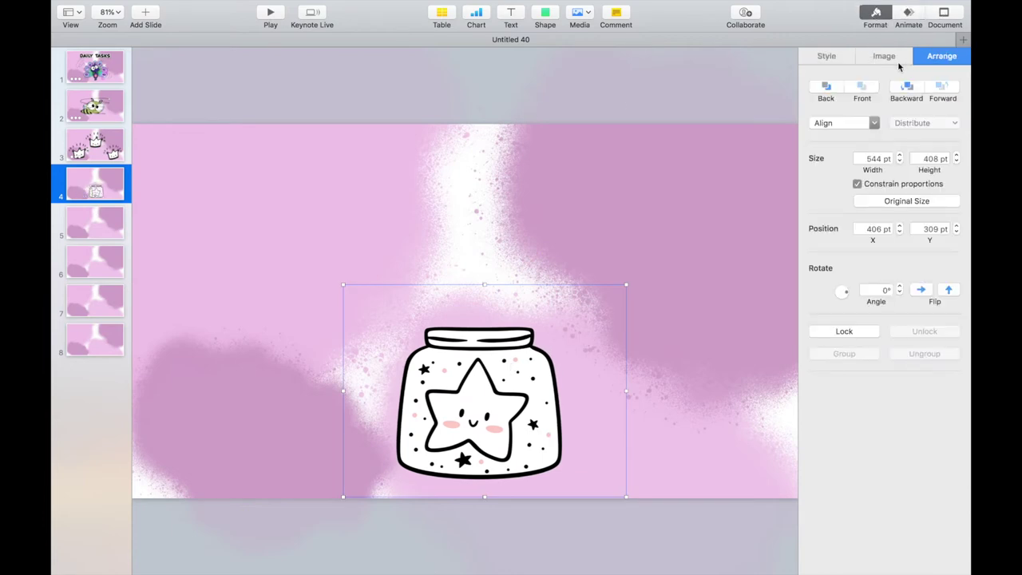
{"action": "left_click", "coordinate": [824, 57]}
{"action": "left_click", "coordinate": [838, 272]}
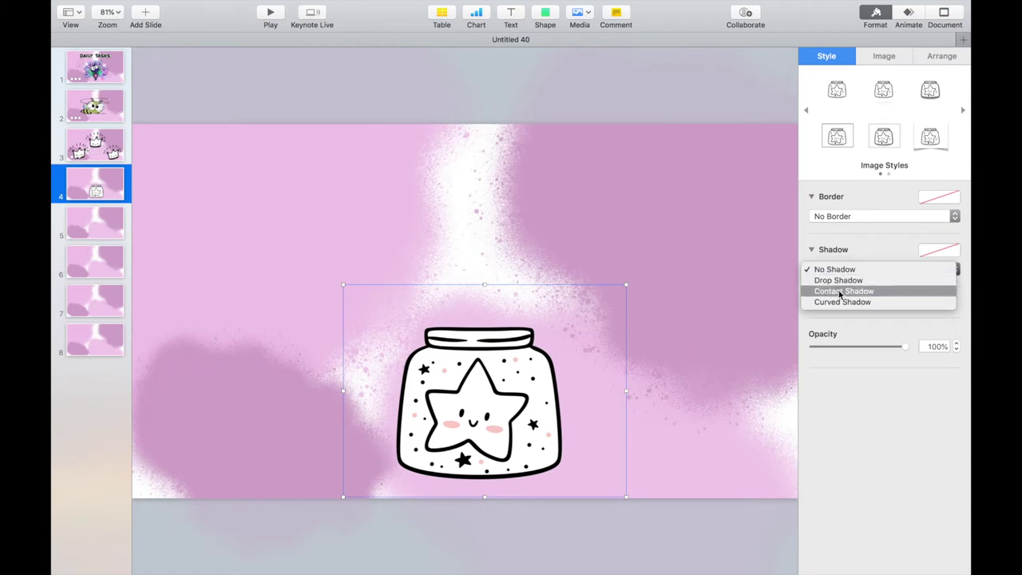
{"action": "left_click", "coordinate": [838, 305]}
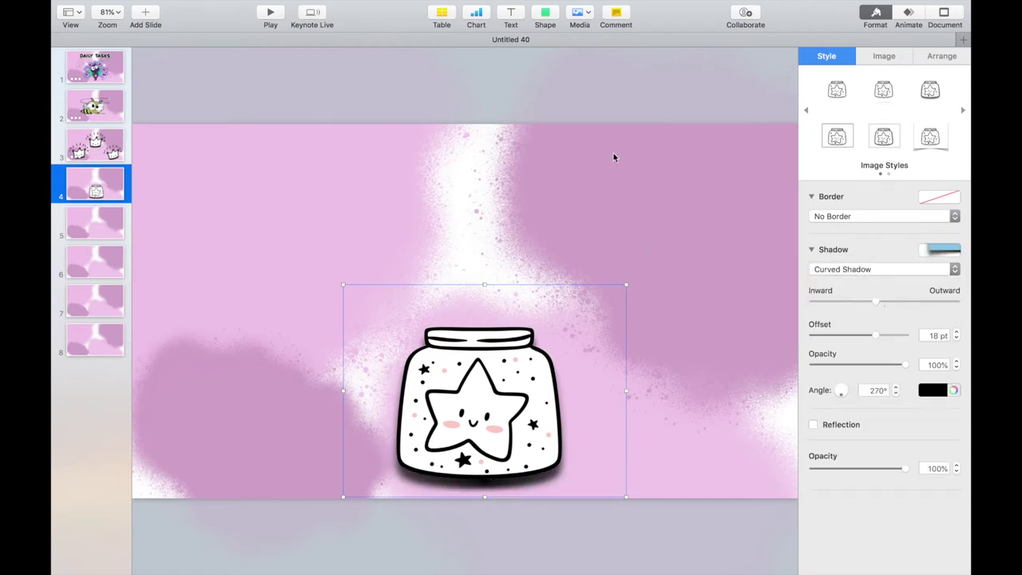
Paste the rainbow bubble images onto slide 4 and scatter the bubbles of different sizes above the jar
{"action": "key", "text": "super+v"}
{"action": "key", "text": "super+shift+m"}
{"action": "left_click_drag", "start_coordinate": [407, 291], "coordinate": [519, 237]}
{"action": "left_click_drag", "start_coordinate": [549, 260], "coordinate": [608, 316]}
{"action": "left_click_drag", "start_coordinate": [357, 203], "coordinate": [391, 230]}
{"action": "left_click_drag", "start_coordinate": [390, 231], "coordinate": [609, 175]}
{"action": "left_click_drag", "start_coordinate": [609, 176], "coordinate": [306, 271]}
{"action": "left_click", "coordinate": [409, 293]}
{"action": "left_click_drag", "start_coordinate": [408, 294], "coordinate": [353, 250]}
{"action": "left_click", "coordinate": [615, 228]}
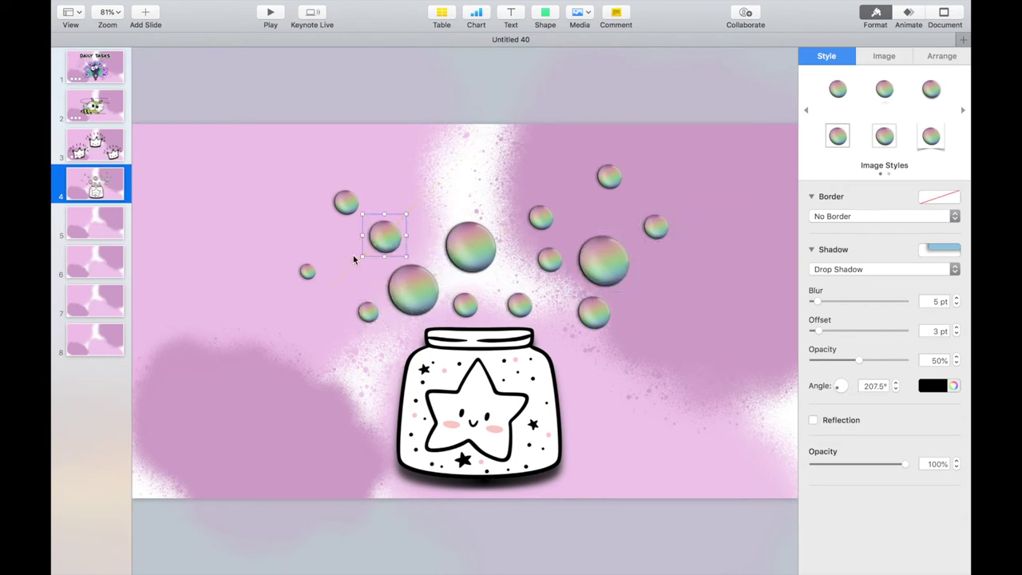
{"action": "left_click_drag", "start_coordinate": [346, 202], "coordinate": [392, 194]}
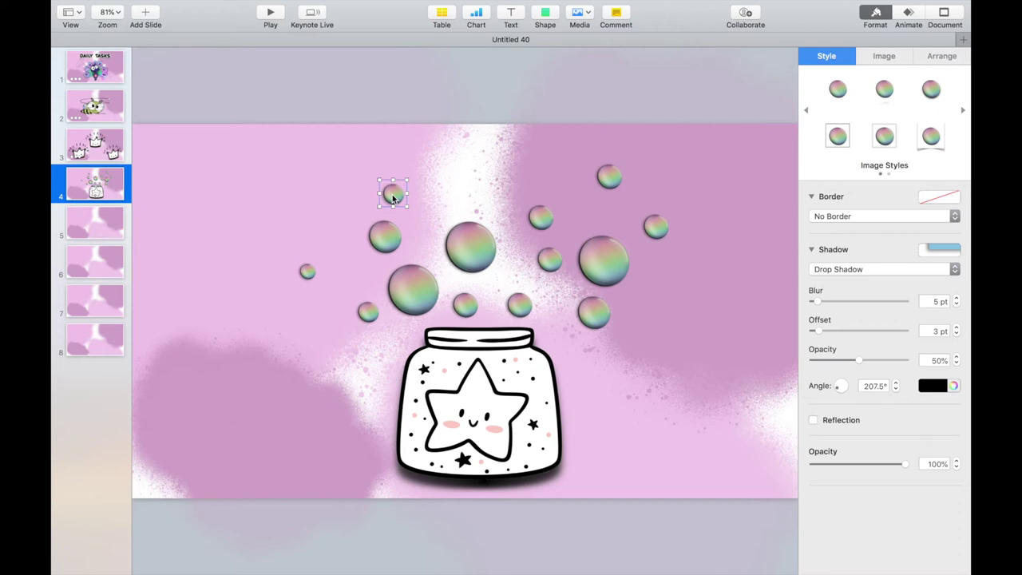
{"action": "left_click", "coordinate": [304, 104]}
Move the jar aside to the slide's left edge and bring eight of the bubbles down to the lower centre
{"action": "left_click", "coordinate": [479, 399]}
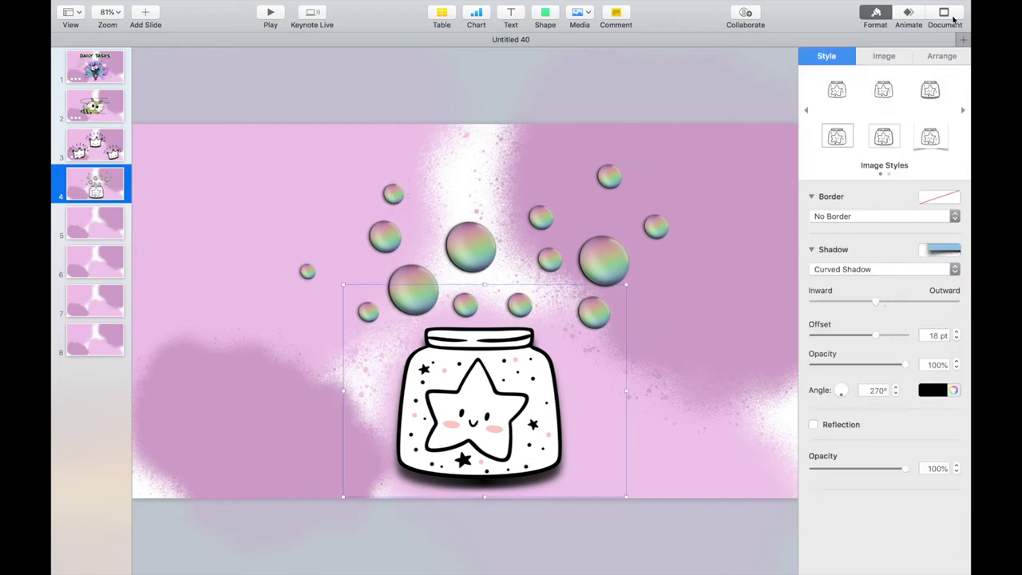
{"action": "left_click_drag", "start_coordinate": [490, 423], "coordinate": [152, 435]}
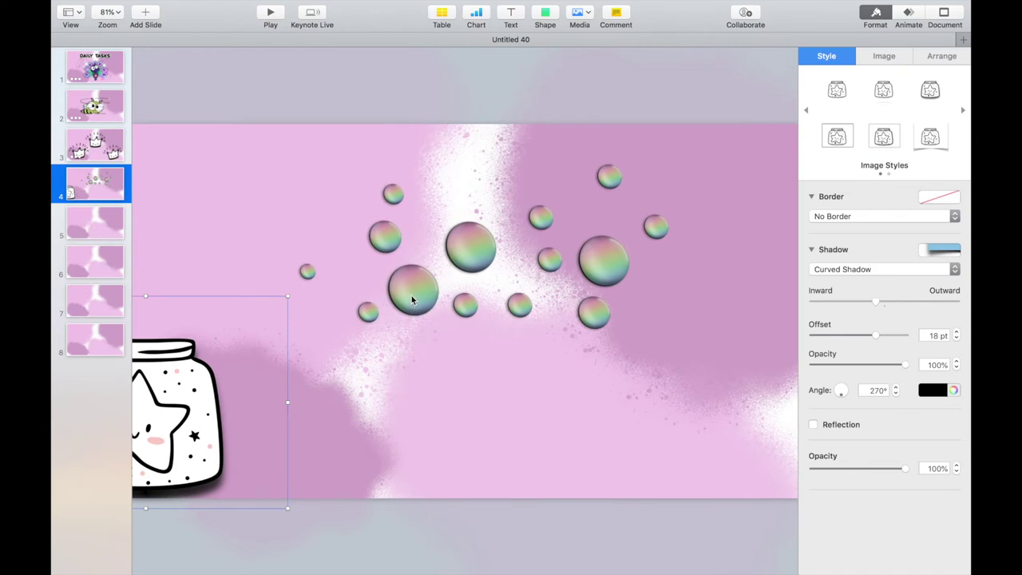
{"action": "left_click", "coordinate": [412, 300]}
{"action": "left_click_drag", "start_coordinate": [392, 297], "coordinate": [417, 395]}
{"action": "left_click_drag", "start_coordinate": [605, 316], "coordinate": [531, 417]}
{"action": "left_click_drag", "start_coordinate": [518, 305], "coordinate": [476, 449]}
{"action": "left_click_drag", "start_coordinate": [602, 260], "coordinate": [572, 440]}
{"action": "left_click_drag", "start_coordinate": [655, 225], "coordinate": [561, 367]}
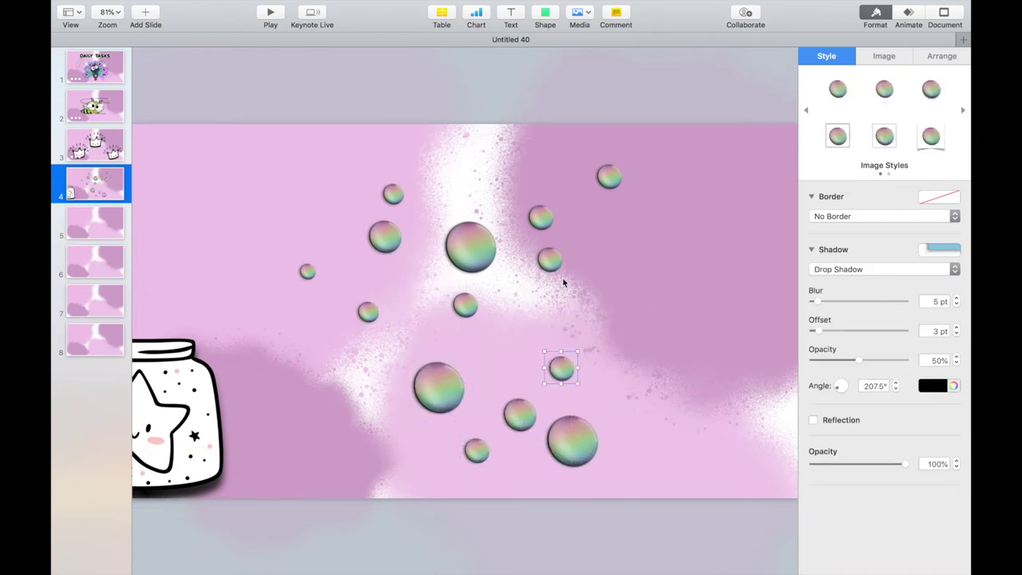
{"action": "left_click_drag", "start_coordinate": [550, 262], "coordinate": [496, 386]}
{"action": "left_click_drag", "start_coordinate": [464, 305], "coordinate": [514, 358]}
{"action": "left_click_drag", "start_coordinate": [472, 247], "coordinate": [413, 451]}
Bring the remaining six bubbles down into the lower-centre cluster and tighten the two outlying bubbles on its left side
{"action": "left_click", "coordinate": [368, 312]}
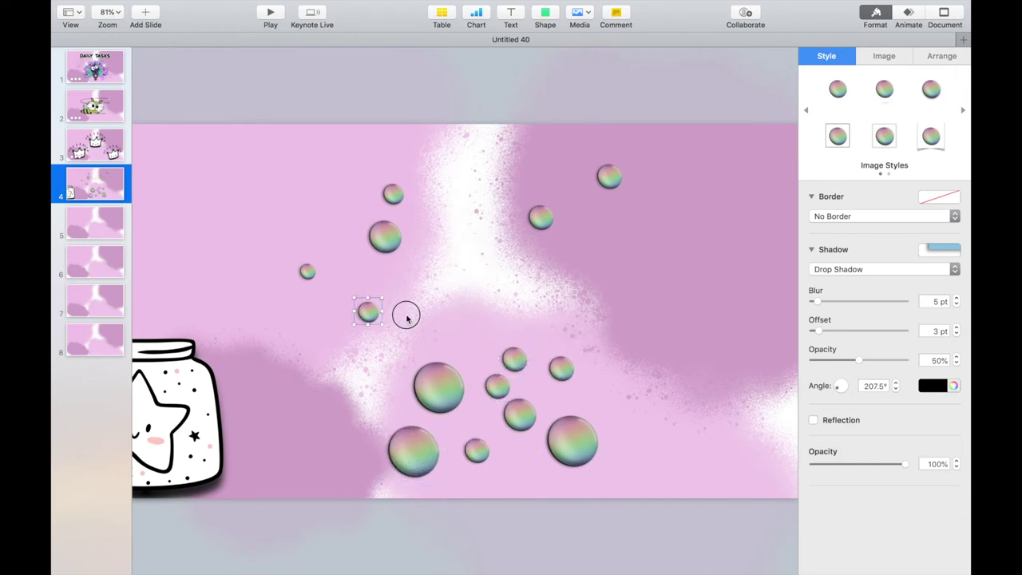
{"action": "left_click_drag", "start_coordinate": [368, 311], "coordinate": [451, 348]}
{"action": "left_click_drag", "start_coordinate": [384, 236], "coordinate": [384, 404]}
{"action": "left_click_drag", "start_coordinate": [540, 217], "coordinate": [584, 387]}
{"action": "left_click_drag", "start_coordinate": [608, 177], "coordinate": [518, 455]}
{"action": "left_click_drag", "start_coordinate": [393, 194], "coordinate": [481, 335]}
{"action": "left_click_drag", "start_coordinate": [307, 272], "coordinate": [506, 331]}
{"action": "left_click_drag", "start_coordinate": [413, 451], "coordinate": [449, 441]}
{"action": "left_click_drag", "start_coordinate": [384, 404], "coordinate": [412, 401]}
Place the jar back over the bubble cluster and bring it to the front of the stacking order
{"action": "left_click_drag", "start_coordinate": [195, 415], "coordinate": [543, 399]}
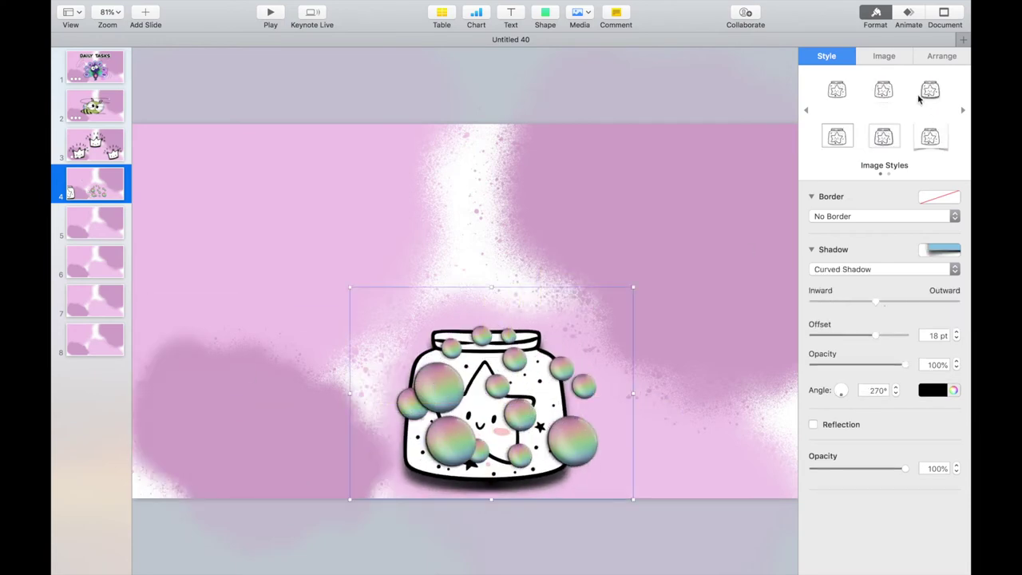
{"action": "left_click", "coordinate": [936, 55]}
{"action": "left_click", "coordinate": [862, 87]}
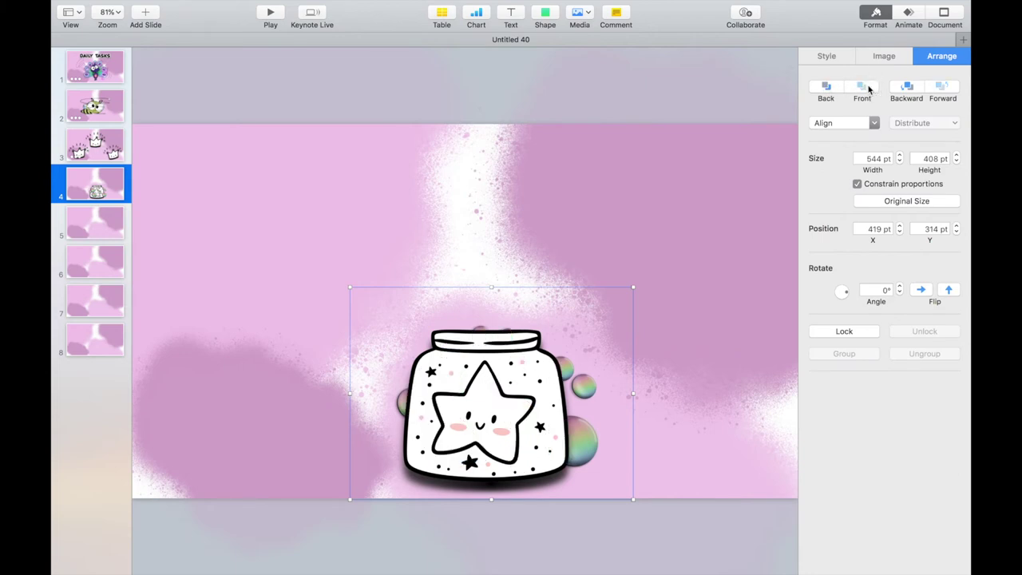
Tuck the bubbles sticking out beside the jar behind it and enlarge the jar to about 565 pt wide
{"action": "left_click_drag", "start_coordinate": [579, 391], "coordinate": [540, 376]}
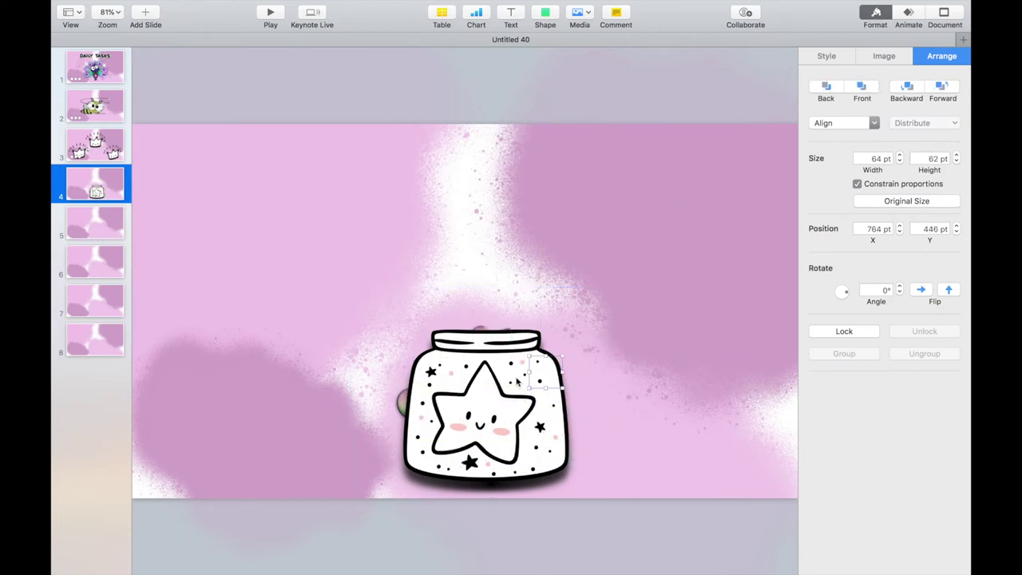
{"action": "left_click", "coordinate": [399, 405]}
{"action": "key", "text": "super+shift+comma"}
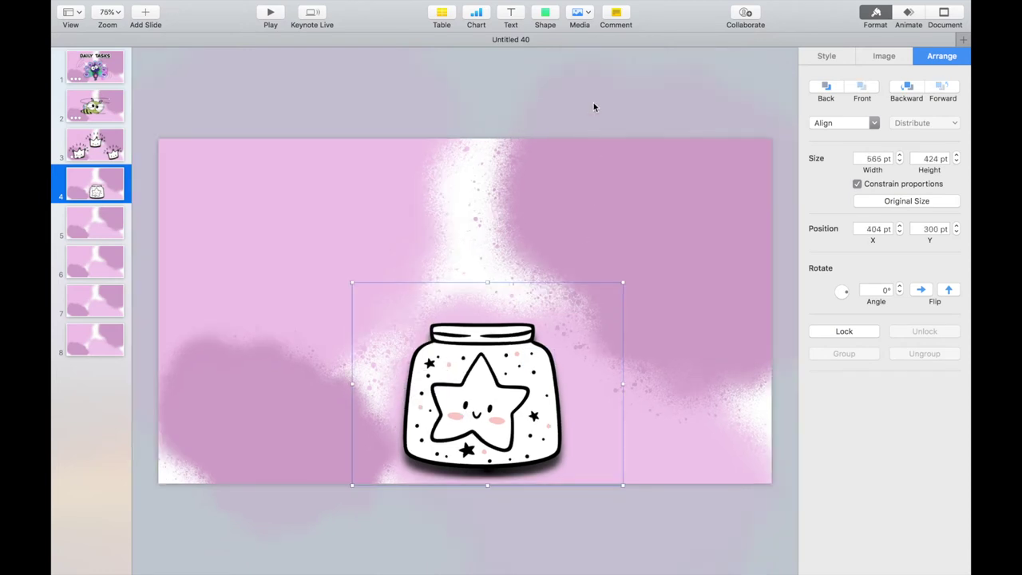
Move the jar aside to the left and give the large upper-left bubble a Move action ending at about X 313, Y 82 pt
{"action": "left_click_drag", "start_coordinate": [501, 392], "coordinate": [226, 393]}
{"action": "left_click", "coordinate": [461, 381]}
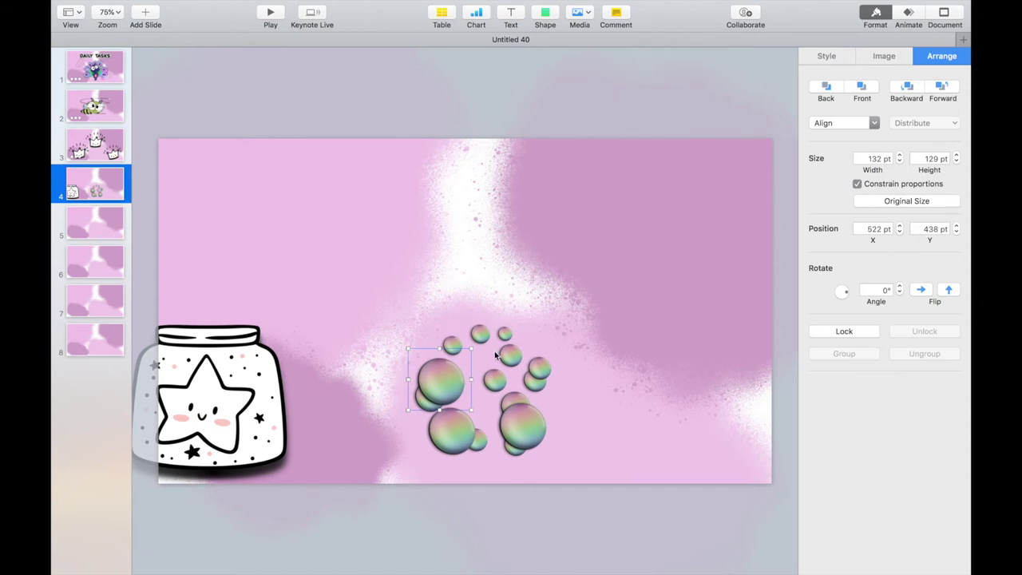
{"action": "left_click", "coordinate": [909, 13]}
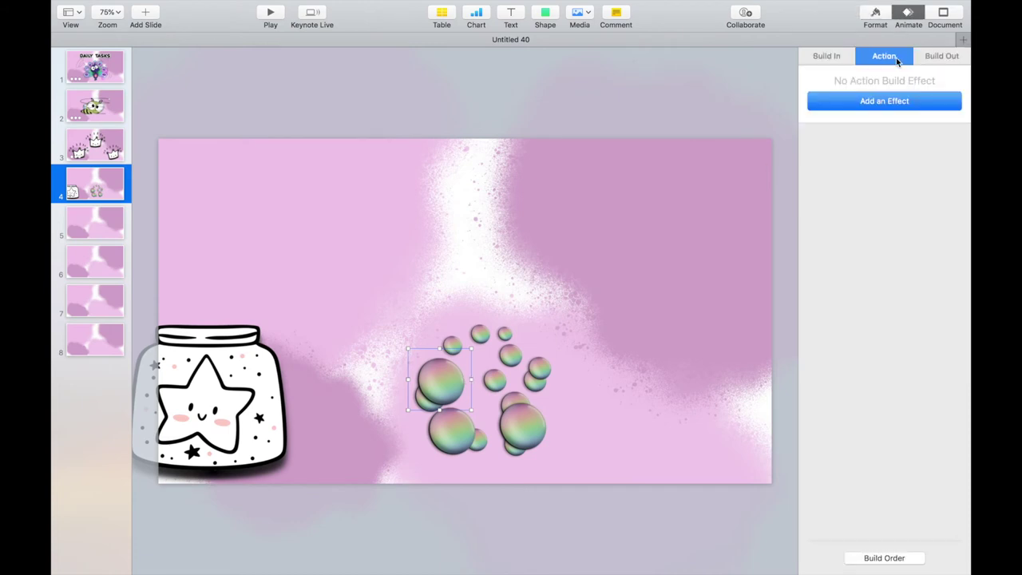
{"action": "left_click", "coordinate": [888, 101]}
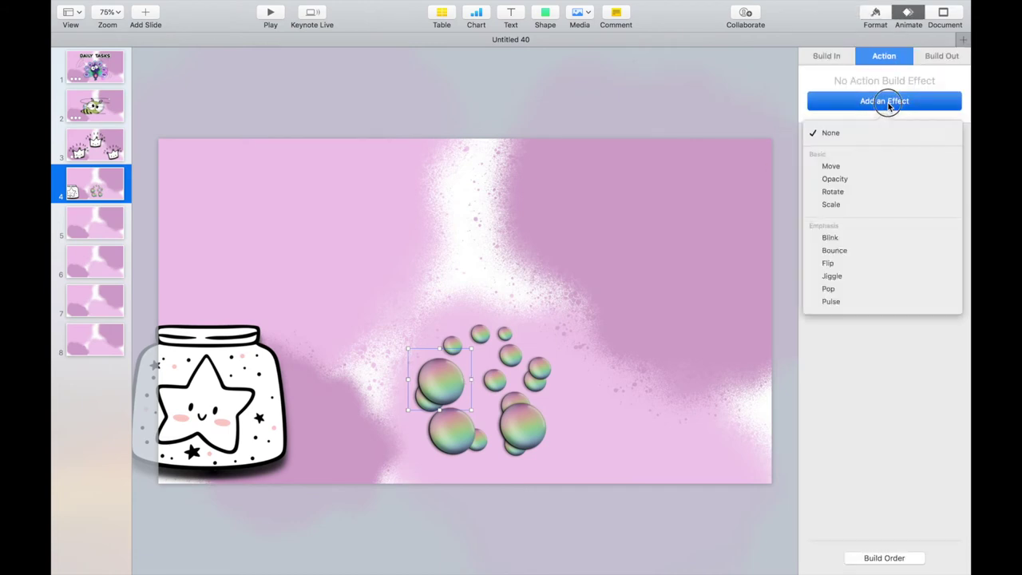
{"action": "left_click", "coordinate": [877, 166]}
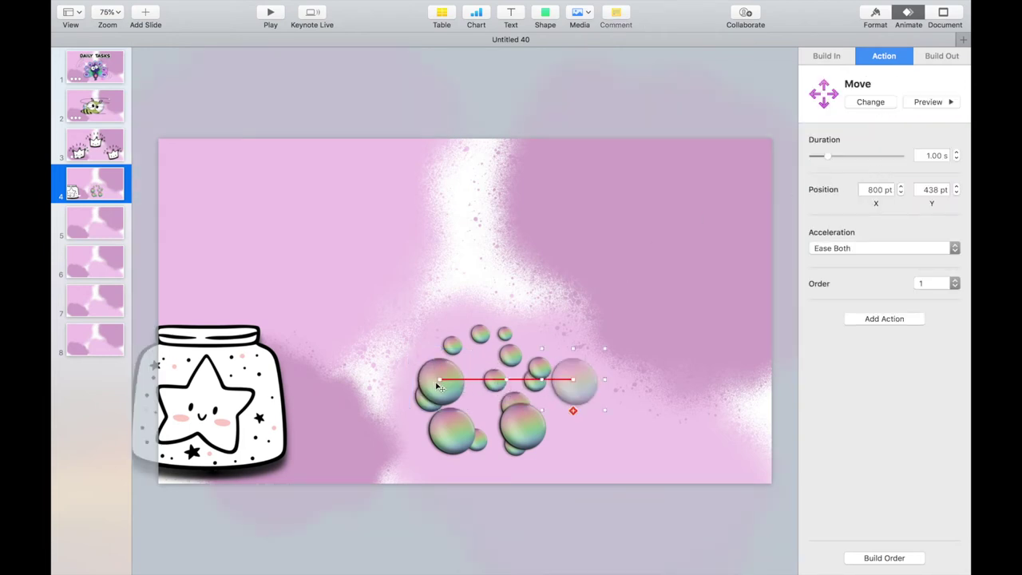
{"action": "left_click_drag", "start_coordinate": [573, 384], "coordinate": [342, 213]}
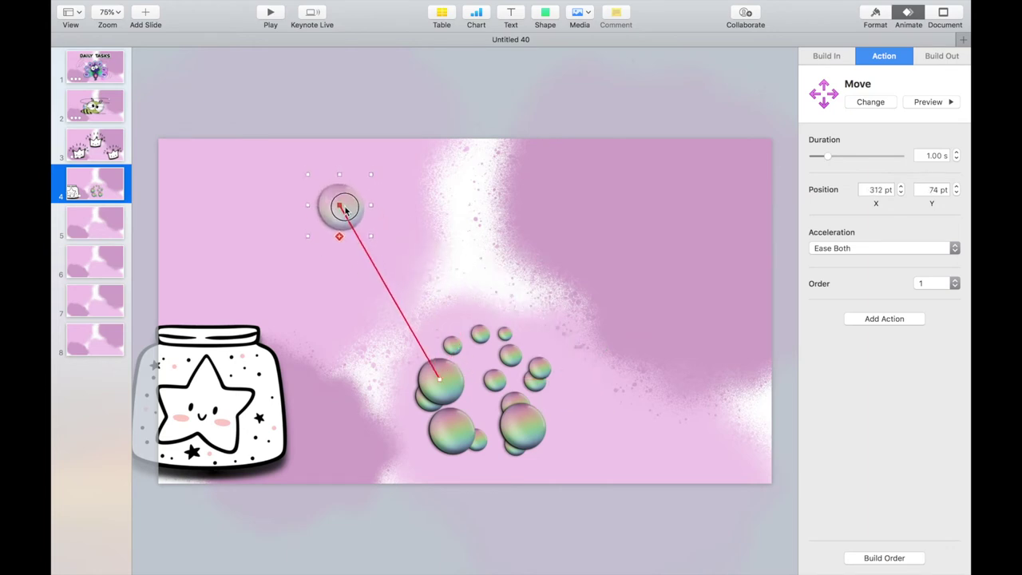
Add a Move action to the large bubble at the cluster's lower right, ending at about X 522, Y 152 pt
{"action": "left_click", "coordinate": [526, 435]}
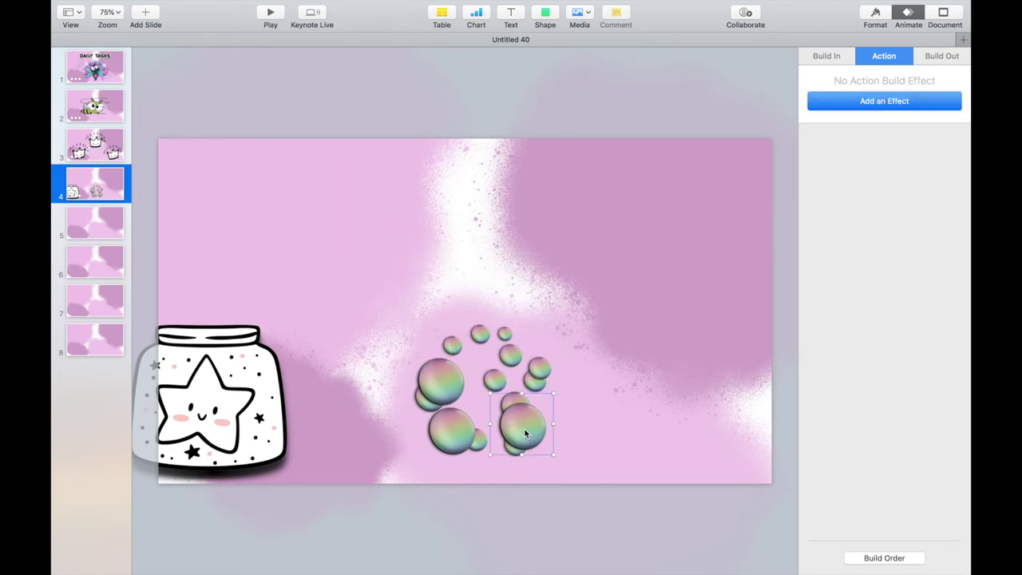
{"action": "left_click", "coordinate": [870, 102]}
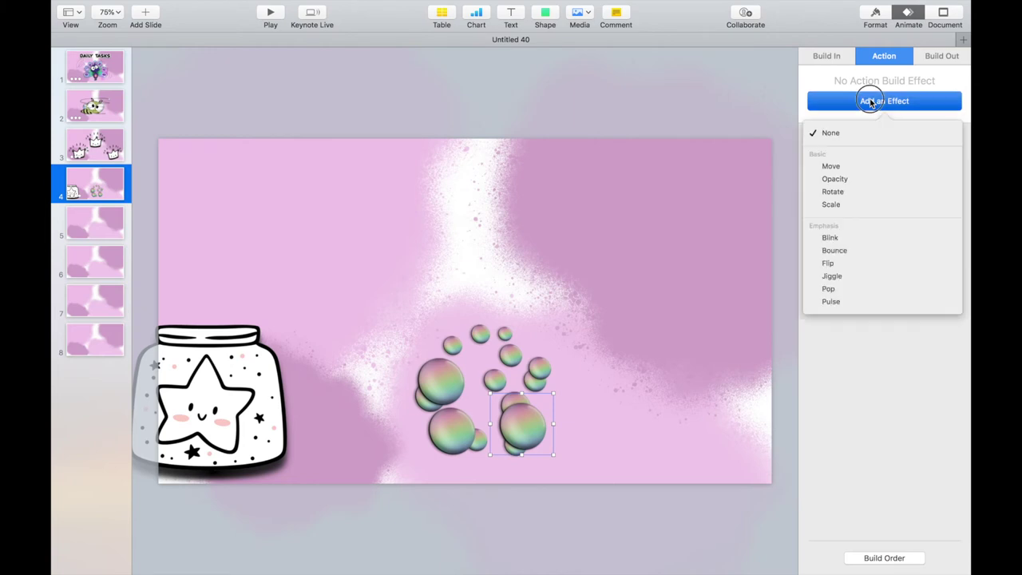
{"action": "left_click", "coordinate": [847, 169]}
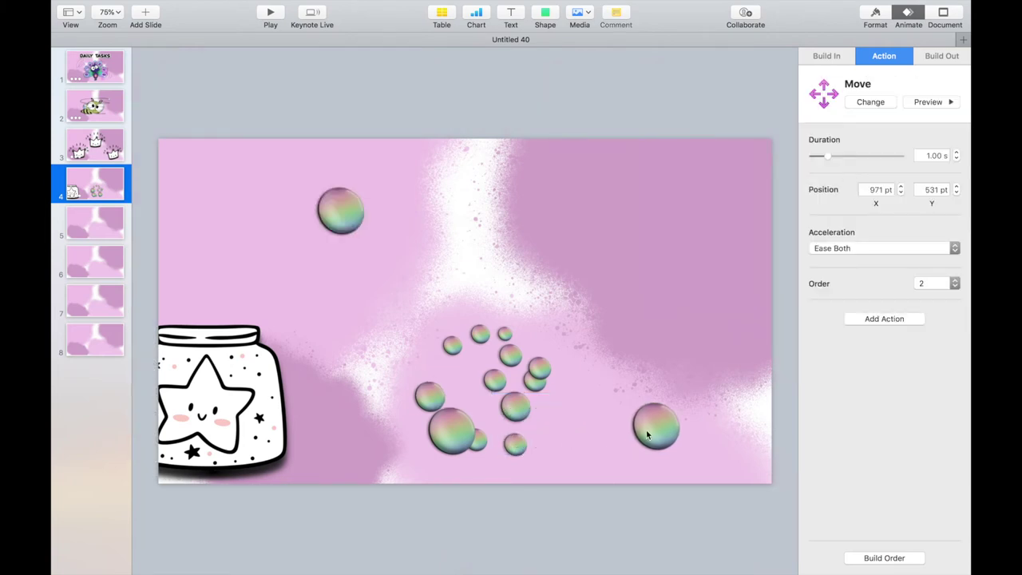
{"action": "left_click_drag", "start_coordinate": [627, 397], "coordinate": [439, 241]}
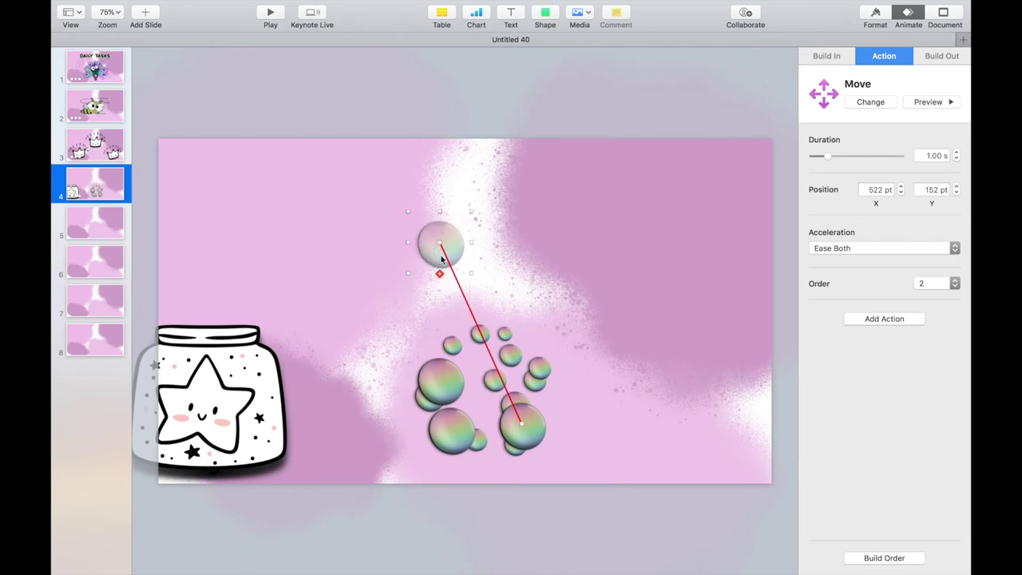
Add a Move action to the small bubble at the cluster's top centre, ending in the slide's upper centre
{"action": "left_click", "coordinate": [476, 337]}
{"action": "left_click", "coordinate": [858, 104]}
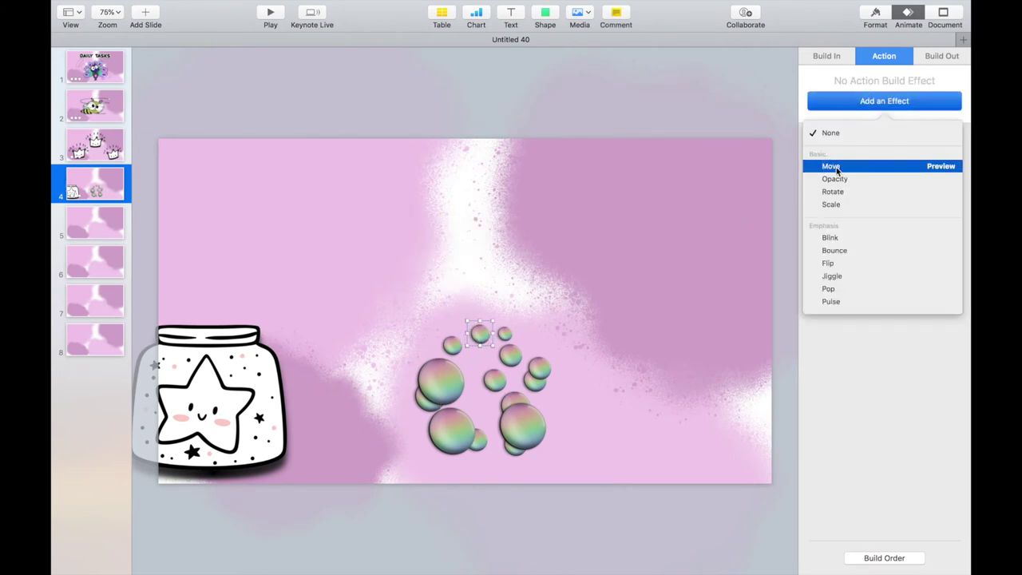
{"action": "key", "text": "Return"}
{"action": "left_click_drag", "start_coordinate": [547, 335], "coordinate": [485, 210]}
Add a Move action to the small bubble in the middle of the cluster, ending in the slide's upper right
{"action": "left_click", "coordinate": [496, 381]}
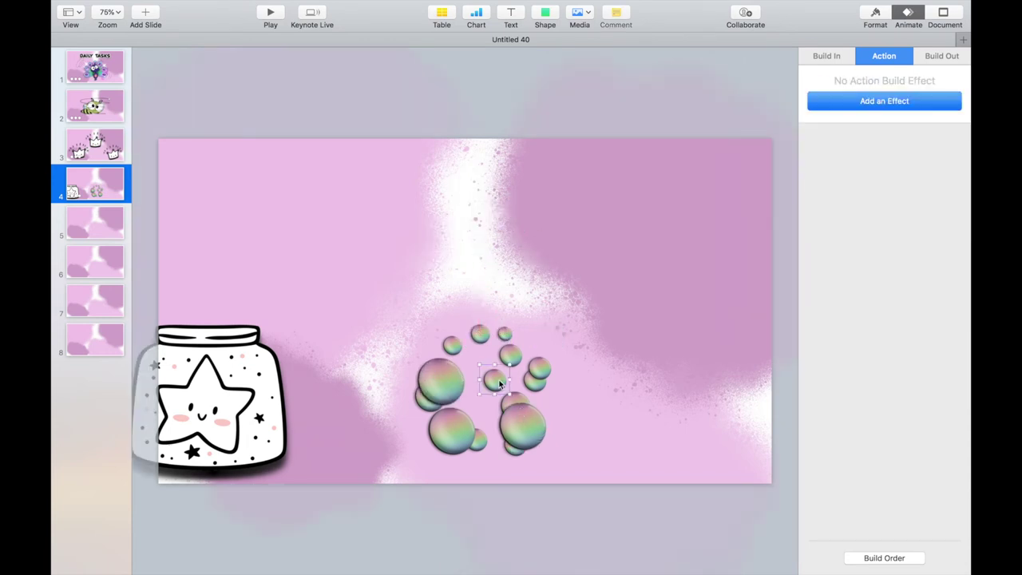
{"action": "left_click", "coordinate": [903, 103]}
{"action": "left_click", "coordinate": [867, 168]}
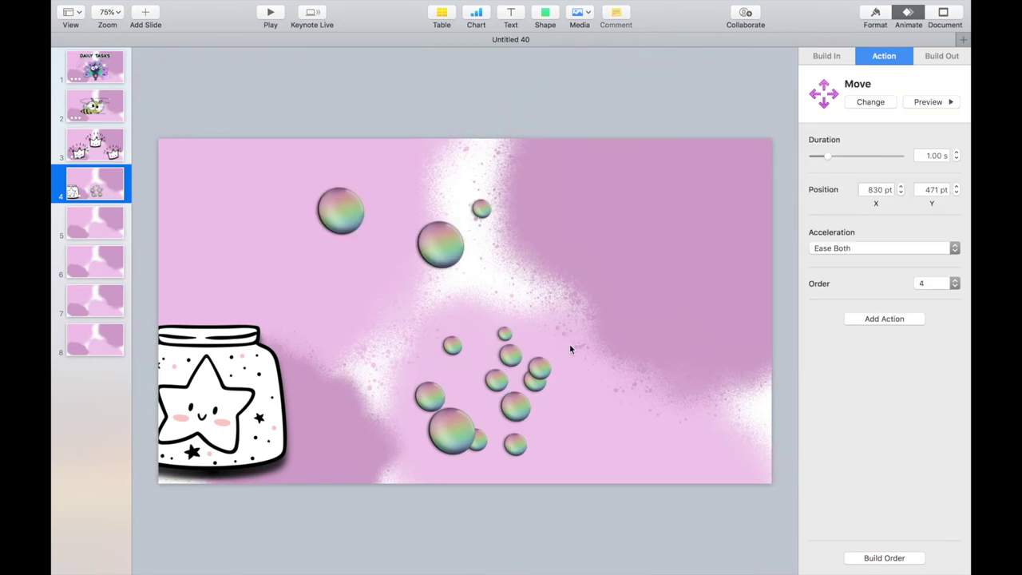
{"action": "left_click_drag", "start_coordinate": [572, 383], "coordinate": [625, 201]}
Add a Move action to the upper of the two overlapping right-hand bubbles, ending in the pink area on the slide's right
{"action": "left_click", "coordinate": [540, 368]}
{"action": "left_click", "coordinate": [838, 99]}
{"action": "left_click", "coordinate": [840, 169]}
{"action": "left_click_drag", "start_coordinate": [622, 370], "coordinate": [645, 252]}
{"action": "left_click", "coordinate": [870, 102]}
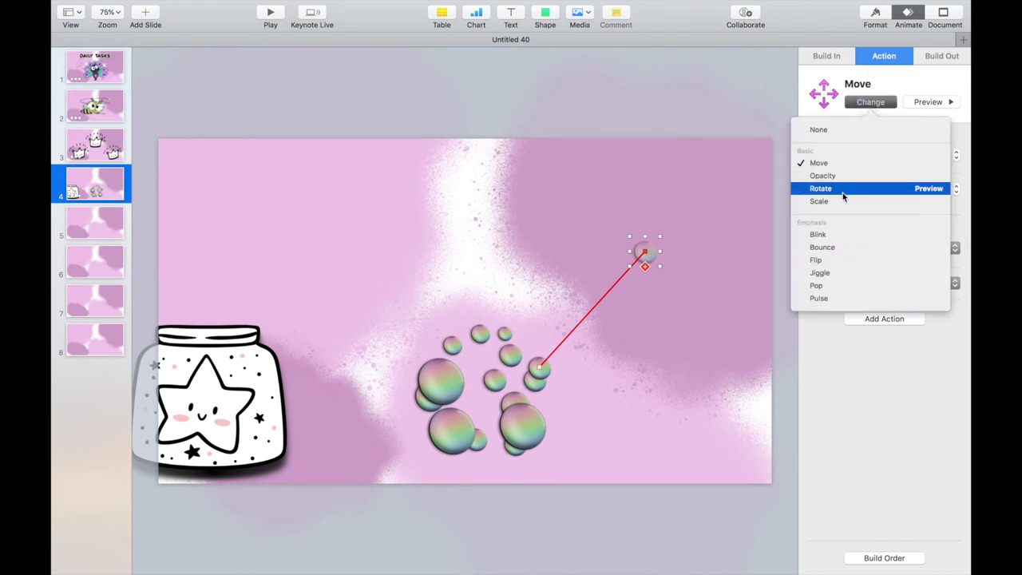
Add a Move action to the lower of the two overlapping right-hand bubbles, ending just right of the slide's upper centre
{"action": "left_click", "coordinate": [529, 391]}
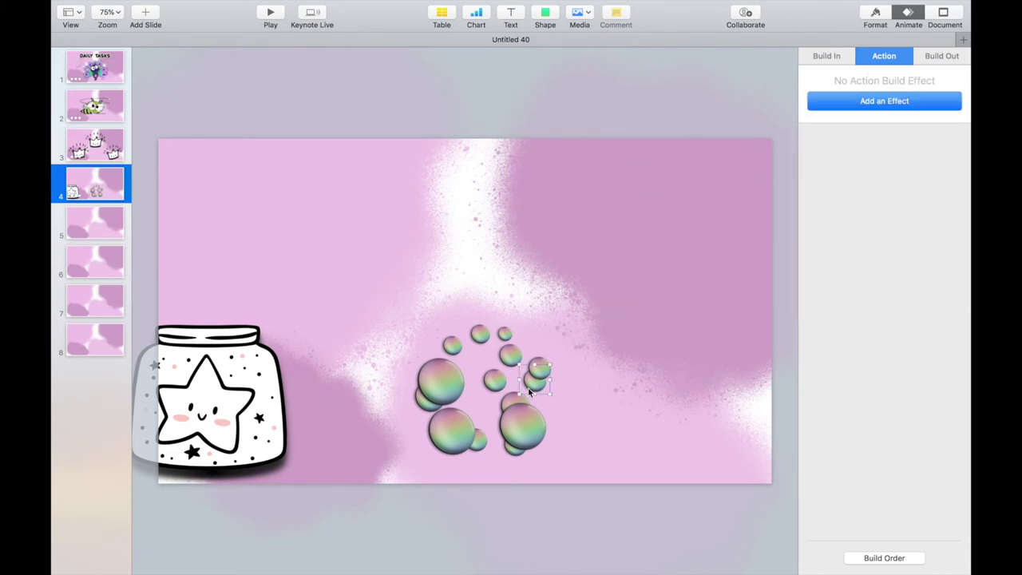
{"action": "left_click", "coordinate": [874, 101]}
{"action": "left_click", "coordinate": [846, 168]}
{"action": "left_click_drag", "start_coordinate": [618, 385], "coordinate": [557, 223]}
Give the bubble behind the large upper-left one a Move action ending up and to the left, and put the jar back over the bubbles
{"action": "left_click", "coordinate": [420, 407]}
{"action": "left_click", "coordinate": [885, 101]}
{"action": "left_click", "coordinate": [830, 166]}
{"action": "left_click_drag", "start_coordinate": [435, 389], "coordinate": [311, 257]}
{"action": "left_click_drag", "start_coordinate": [242, 398], "coordinate": [526, 397]}
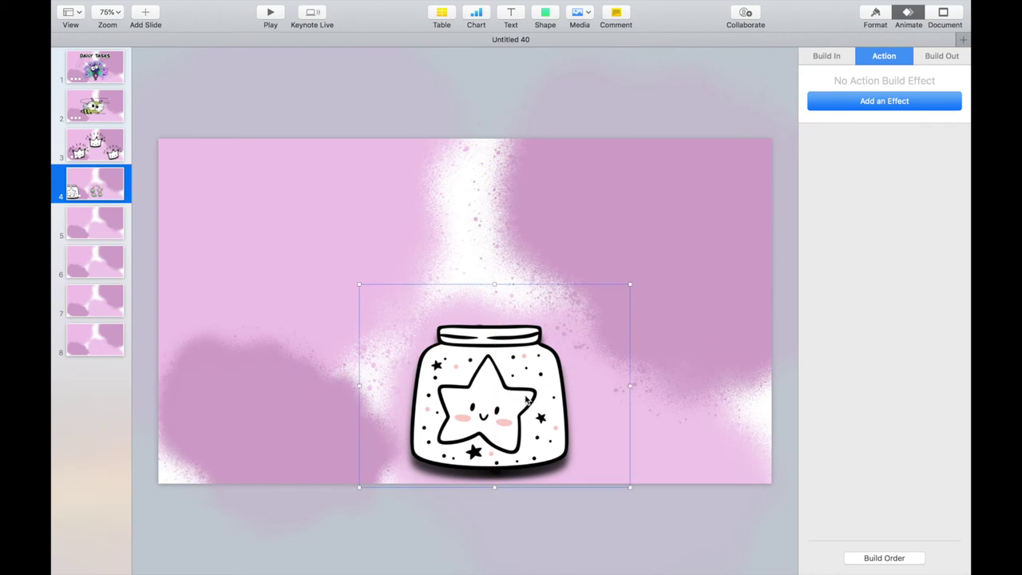
In the build order, set the bubble Move builds 2 to 7 to start With Previous Build
{"action": "left_click", "coordinate": [883, 558]}
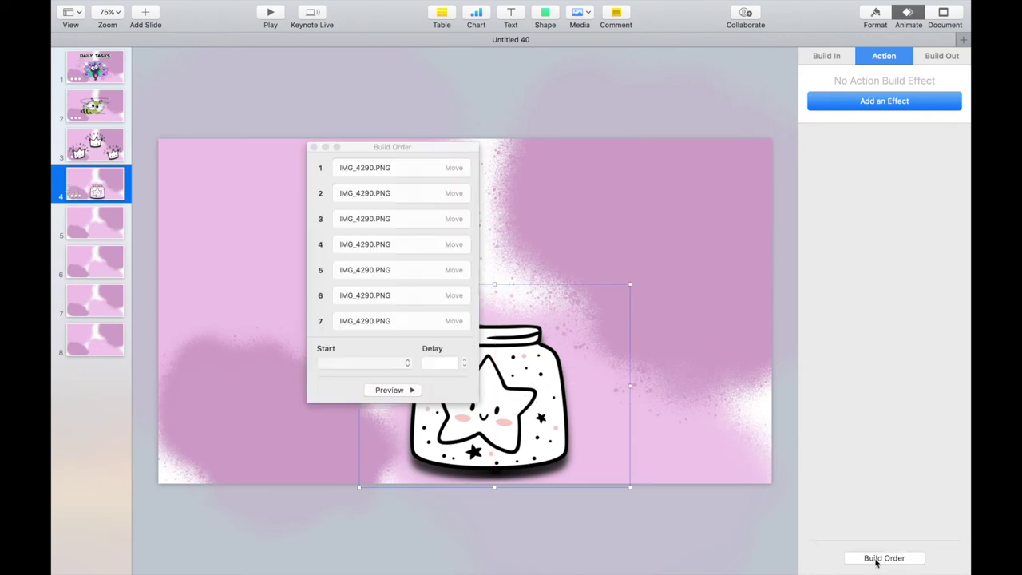
{"action": "left_click", "coordinate": [400, 168]}
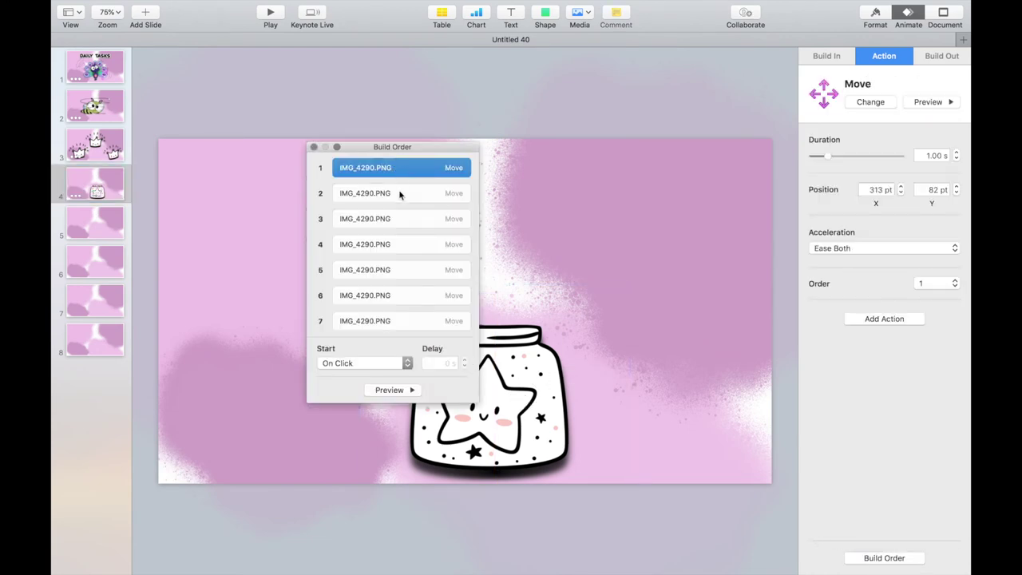
{"action": "left_click", "coordinate": [397, 219], "text": "shift"}
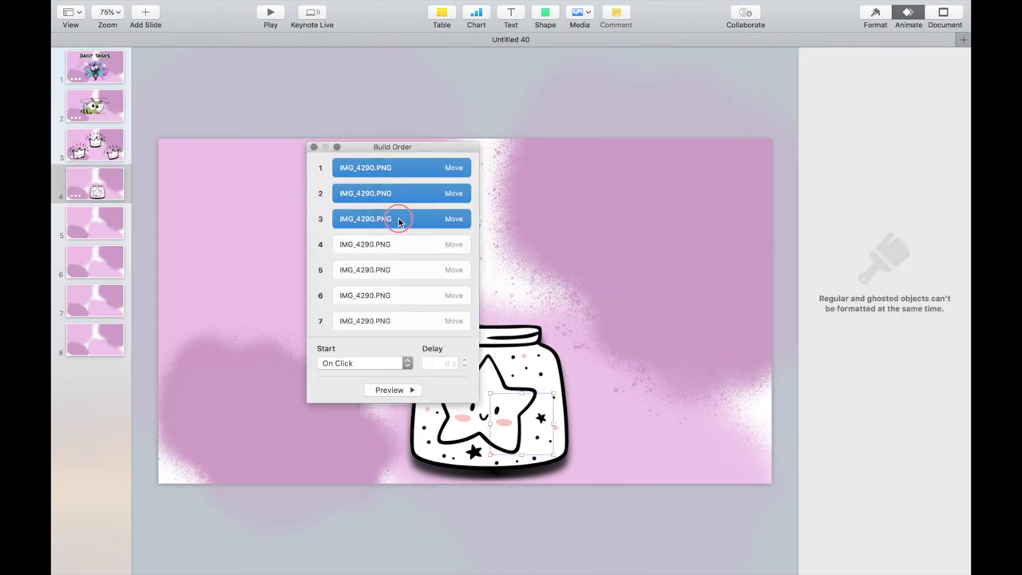
{"action": "left_click", "coordinate": [501, 175]}
{"action": "left_click", "coordinate": [437, 197]}
{"action": "left_click_drag", "start_coordinate": [423, 225], "coordinate": [400, 331]}
{"action": "left_click", "coordinate": [379, 362]}
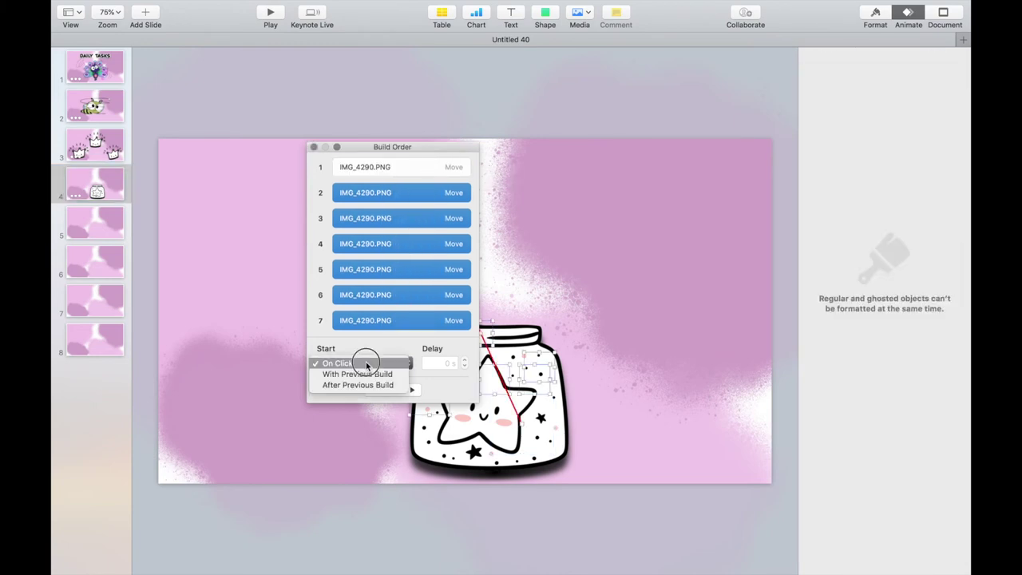
{"action": "left_click", "coordinate": [368, 374]}
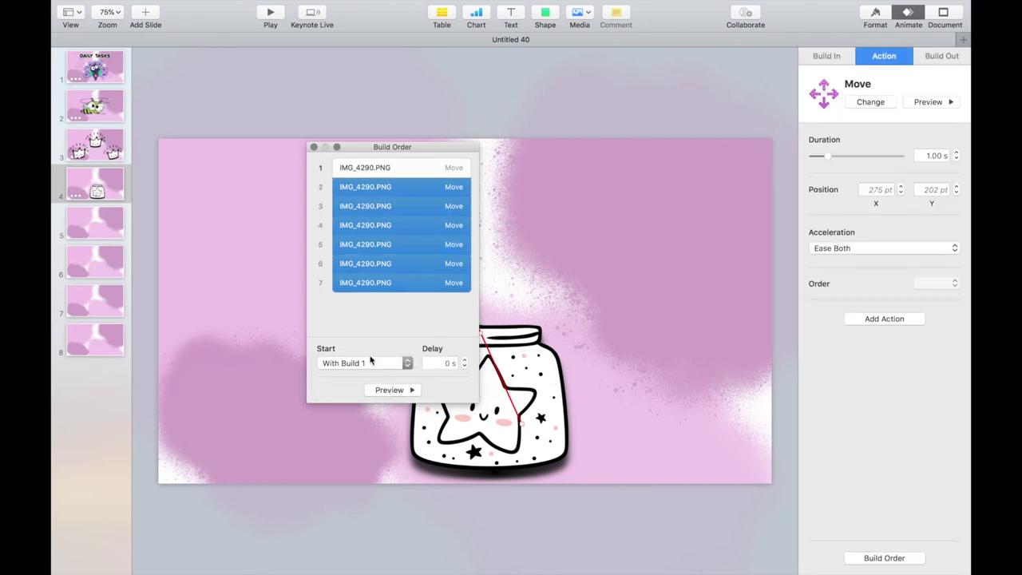
Set the first bubble Move build to start After Transition and play the slide
{"action": "left_click", "coordinate": [372, 168]}
{"action": "left_click", "coordinate": [365, 363]}
{"action": "left_click", "coordinate": [362, 374]}
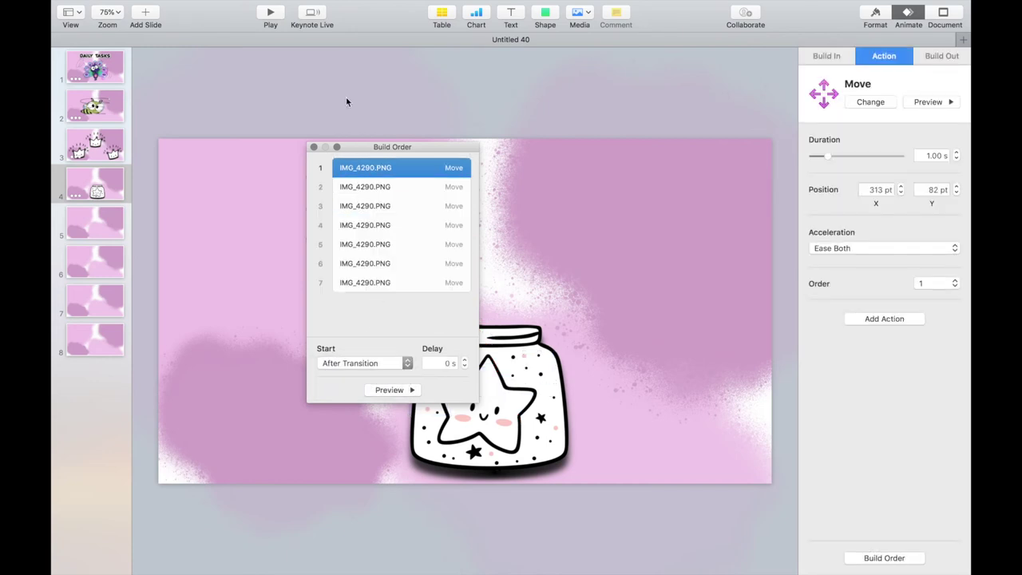
{"action": "left_click", "coordinate": [273, 11]}
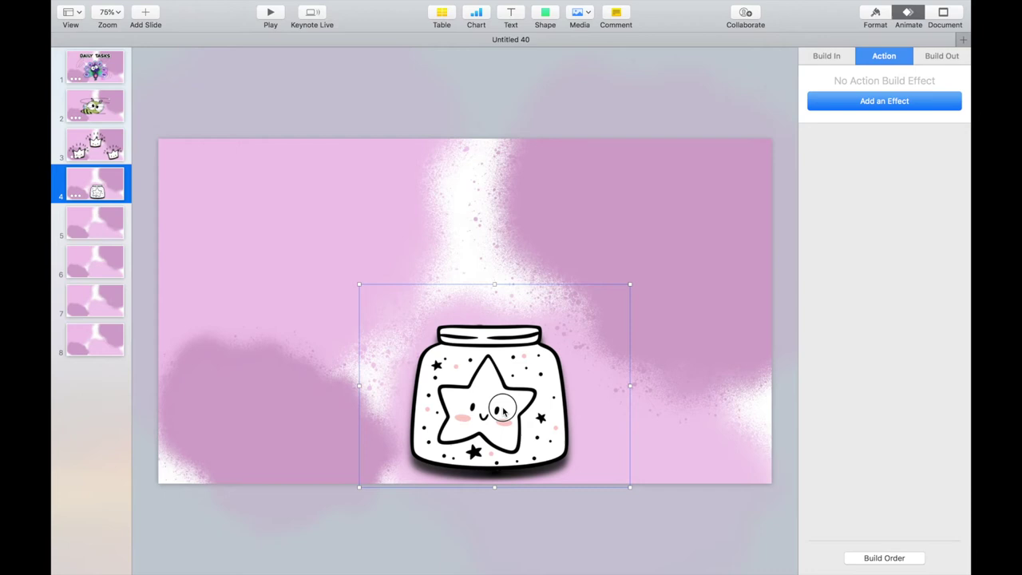
Move the jar aside to the slide's lower left and add a Pop action to the large upper-left bubble
{"action": "left_click_drag", "start_coordinate": [495, 367], "coordinate": [249, 441]}
{"action": "left_click", "coordinate": [425, 386]}
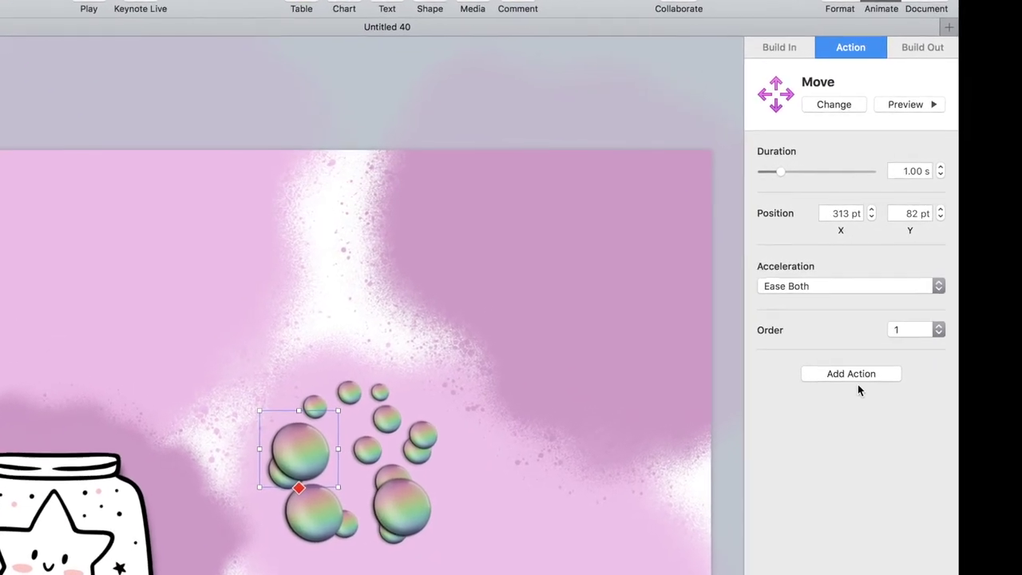
{"action": "left_click", "coordinate": [869, 379]}
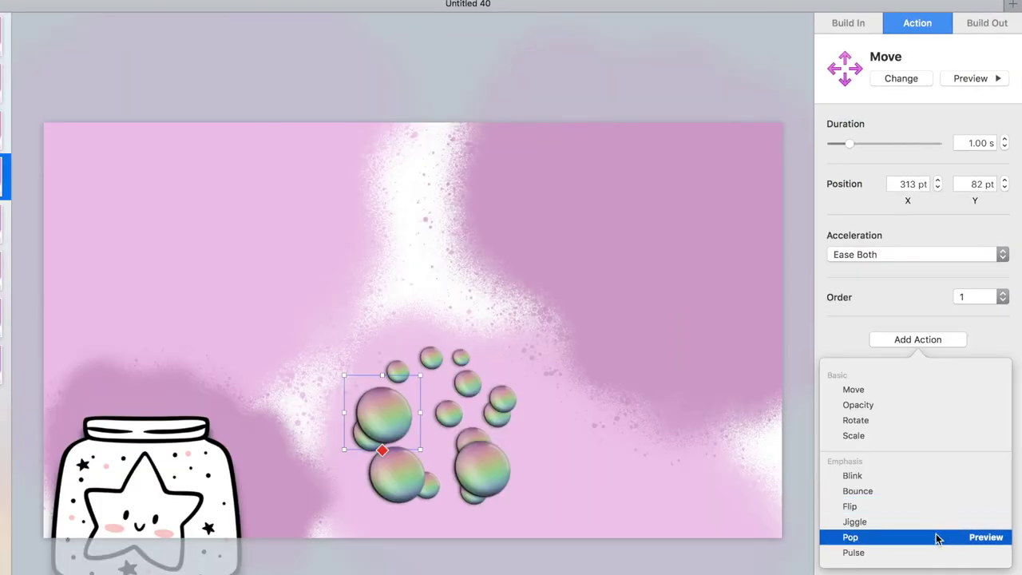
{"action": "left_click", "coordinate": [937, 540]}
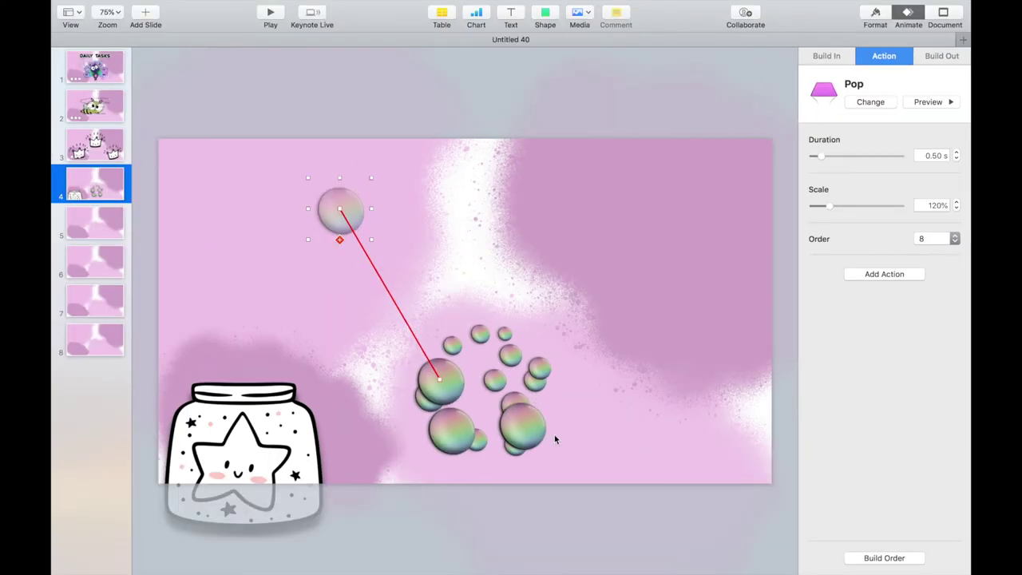
Add a Pulse action to the large bubble at the lower right of the cluster
{"action": "left_click", "coordinate": [505, 457]}
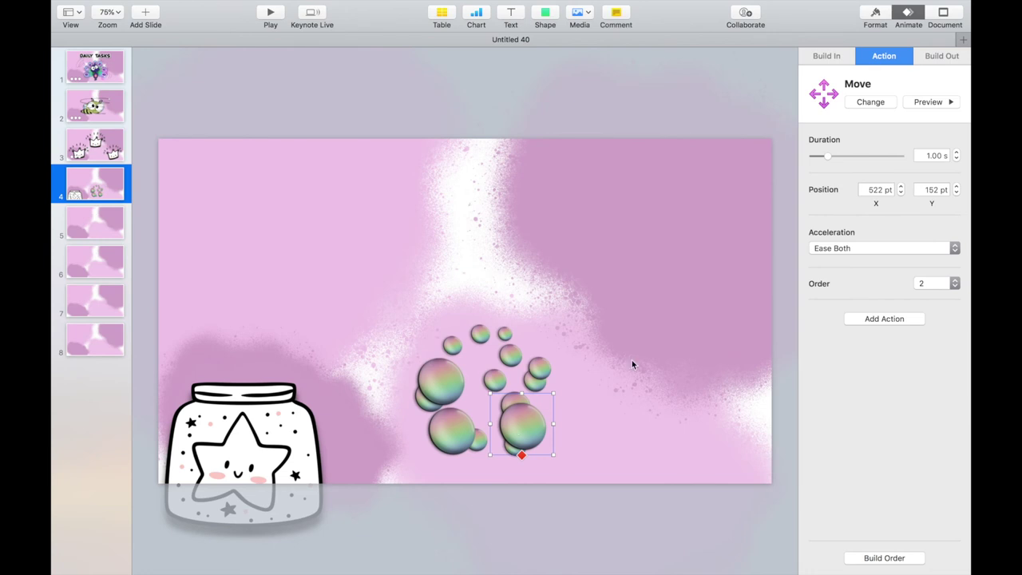
{"action": "left_click", "coordinate": [864, 319]}
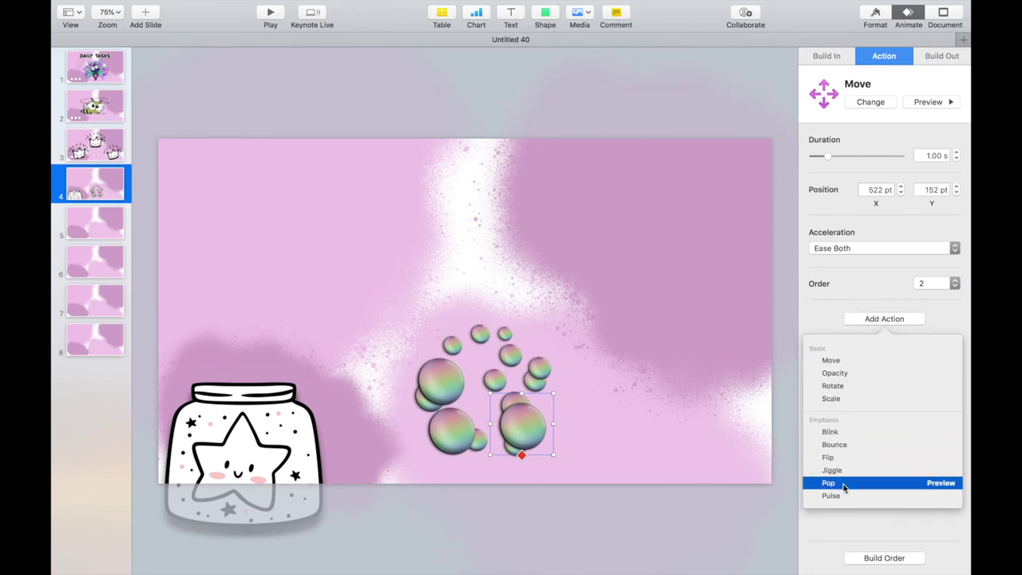
{"action": "key", "text": "Return"}
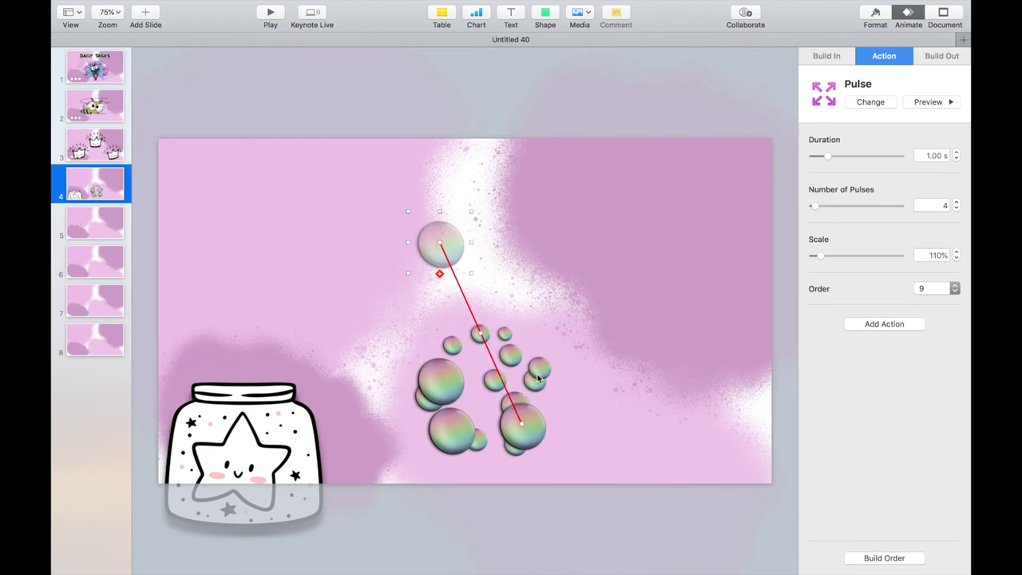
Add a Flip action to the upper of the two overlapping small bubbles on the cluster's right side
{"action": "left_click", "coordinate": [540, 368]}
{"action": "left_click", "coordinate": [883, 319]}
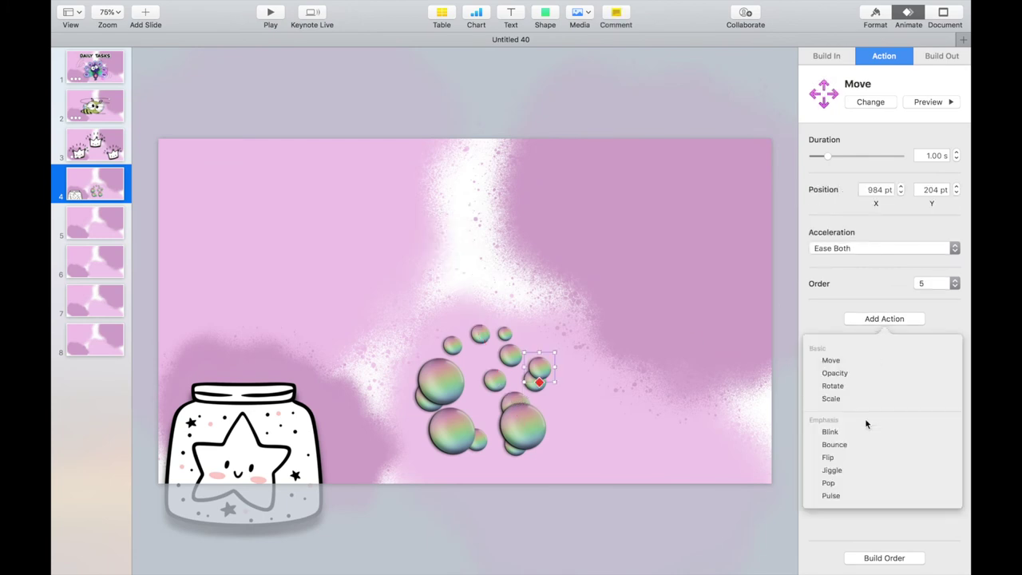
{"action": "key", "text": "Return"}
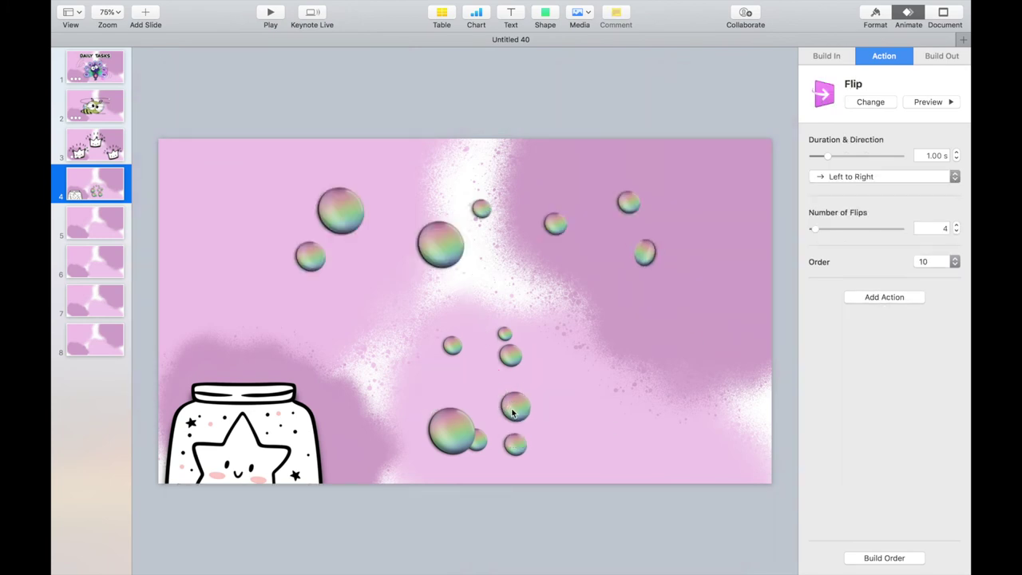
Add a Bounce action to the small bubble in the middle of the cluster
{"action": "left_click", "coordinate": [499, 384]}
{"action": "left_click", "coordinate": [884, 319]}
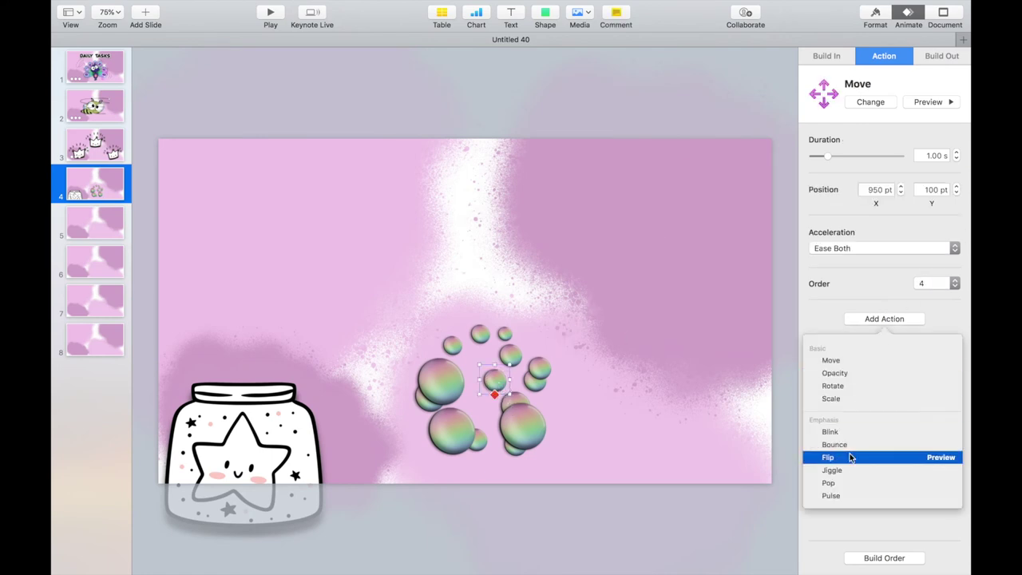
{"action": "key", "text": "Return"}
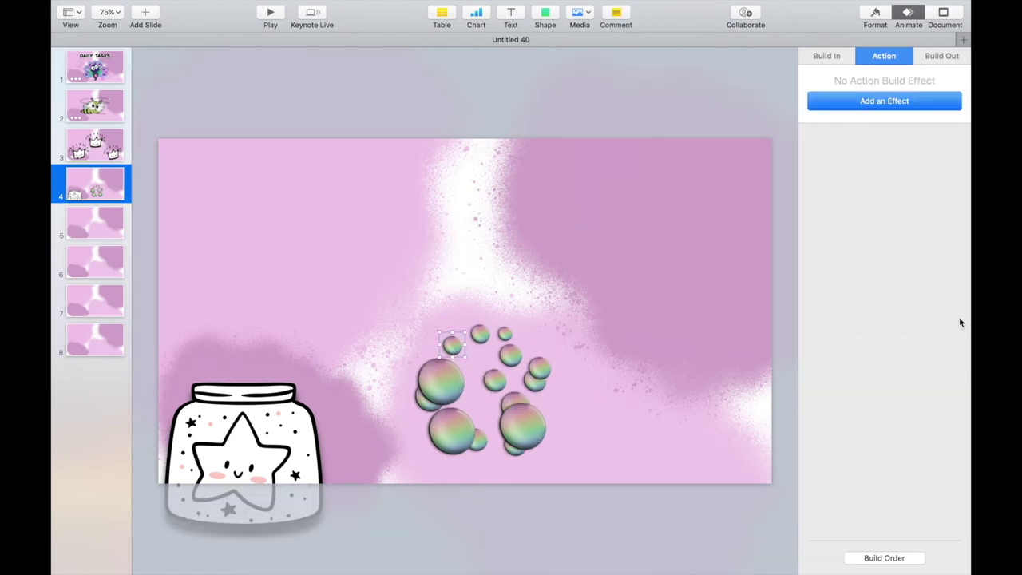
Give the small bubble above the large upper-left one a Move action ending at about X 543 pt, Y 196 pt
{"action": "left_click", "coordinate": [921, 101]}
{"action": "key", "text": "Up"}
{"action": "key", "text": "Return"}
{"action": "left_click_drag", "start_coordinate": [524, 345], "coordinate": [431, 246]}
Add a Jiggle action to the same small bubble and put the jar back over the bubbles
{"action": "left_click", "coordinate": [878, 318]}
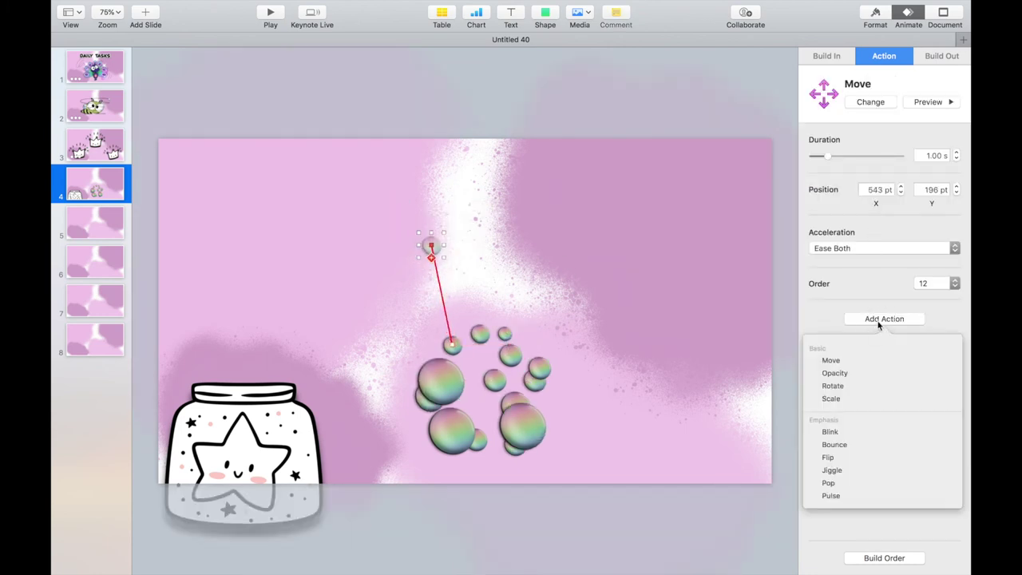
{"action": "left_click", "coordinate": [857, 472]}
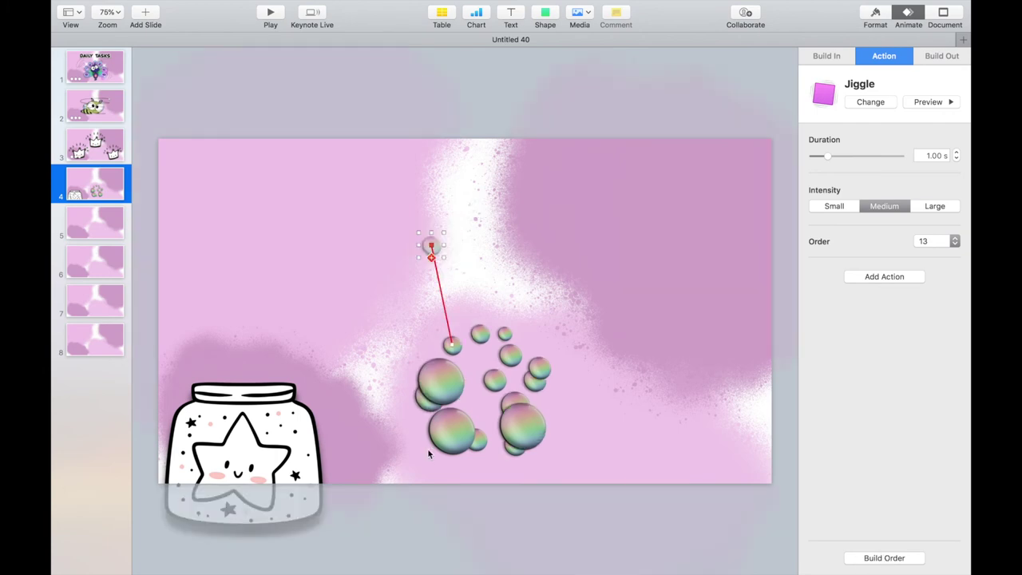
{"action": "left_click", "coordinate": [282, 444]}
{"action": "left_click_drag", "start_coordinate": [282, 445], "coordinate": [518, 380]}
In the build order, set the Pop, Pulse and Flip builds 8 to 10 to start after the build before them
{"action": "left_click", "coordinate": [884, 557]}
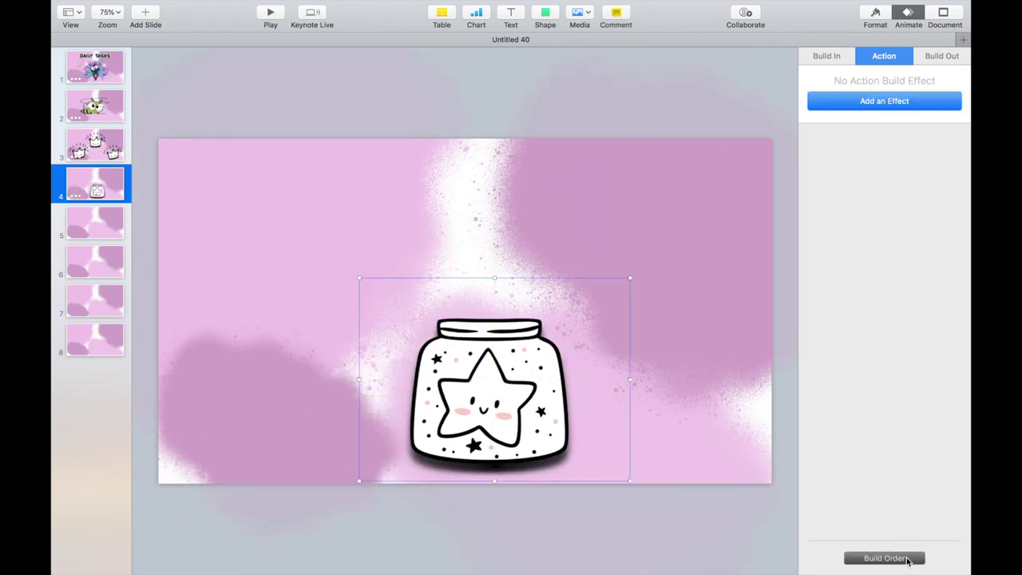
{"action": "left_click", "coordinate": [394, 311]}
{"action": "left_click", "coordinate": [392, 334], "text": "shift"}
{"action": "left_click", "coordinate": [375, 363]}
{"action": "left_click", "coordinate": [370, 377]}
{"action": "left_click", "coordinate": [439, 330], "text": "shift"}
{"action": "left_click", "coordinate": [390, 363]}
{"action": "left_click", "coordinate": [382, 371]}
Give builds 9 to 13, from Pulse to Jiggle, one common start setting in the build order and play the slide
{"action": "key", "text": "Down"}
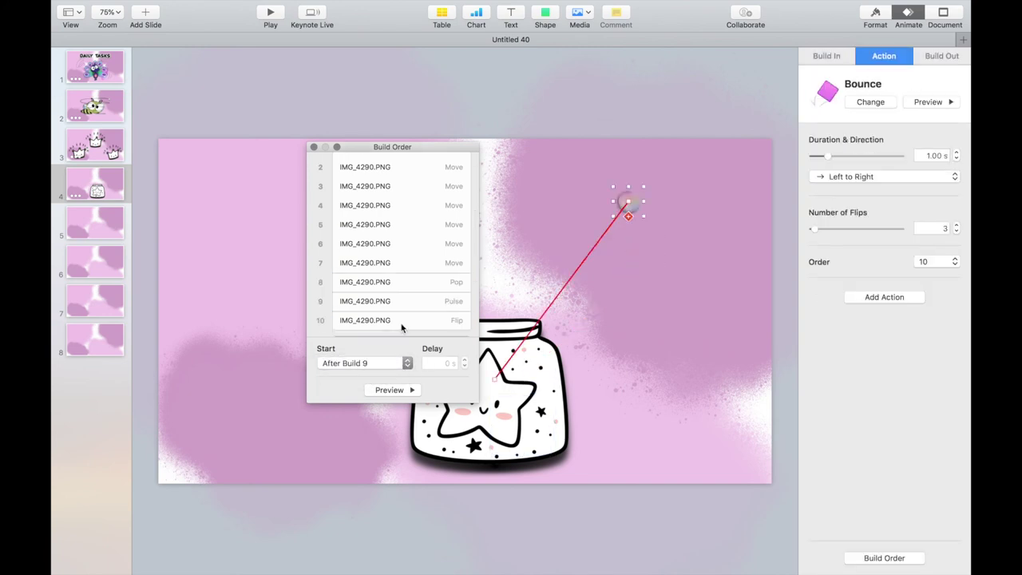
{"action": "key", "text": "Down"}
{"action": "key", "text": "Down"}
{"action": "left_click", "coordinate": [408, 270], "text": "shift"}
{"action": "left_click", "coordinate": [412, 245], "text": "shift"}
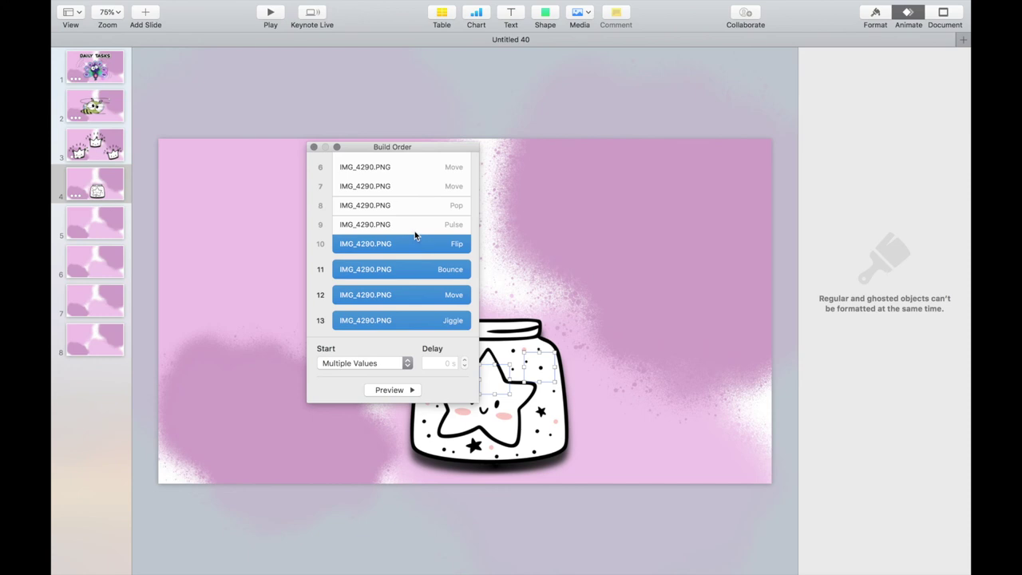
{"action": "left_click", "coordinate": [416, 228], "text": "shift"}
{"action": "left_click", "coordinate": [363, 363]}
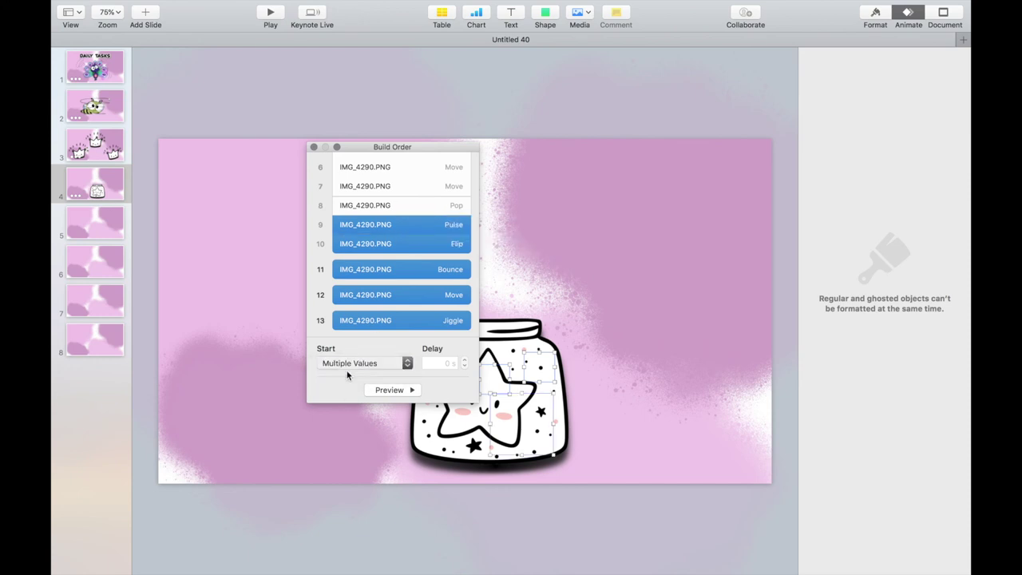
{"action": "left_click", "coordinate": [351, 372]}
{"action": "left_click", "coordinate": [314, 147]}
{"action": "left_click", "coordinate": [268, 199]}
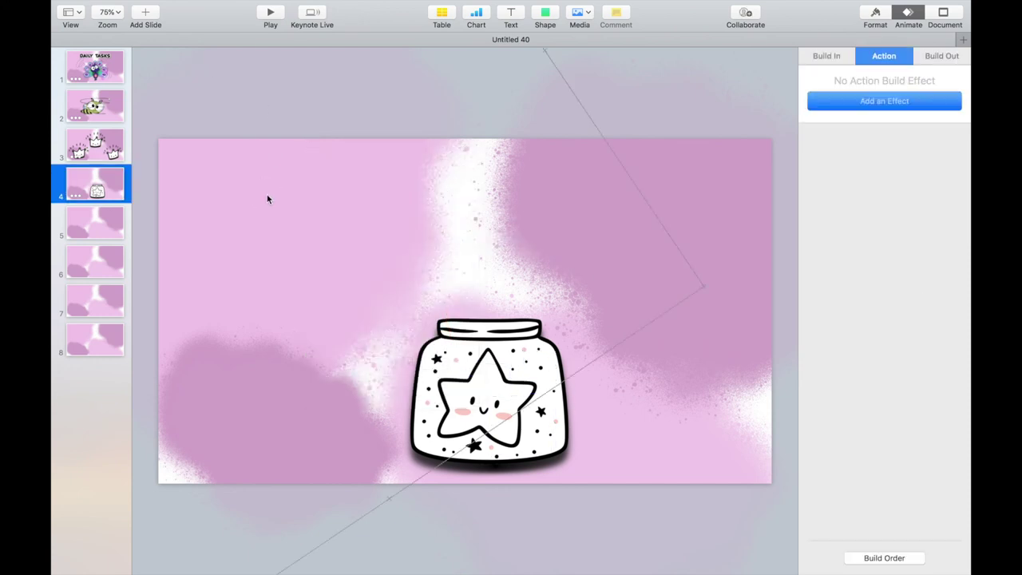
{"action": "left_click", "coordinate": [271, 13]}
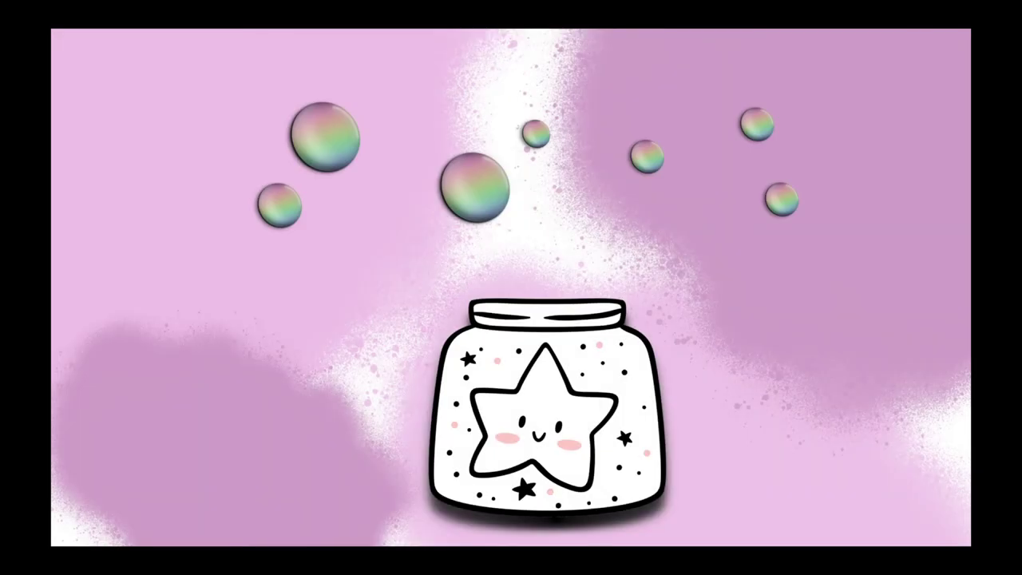